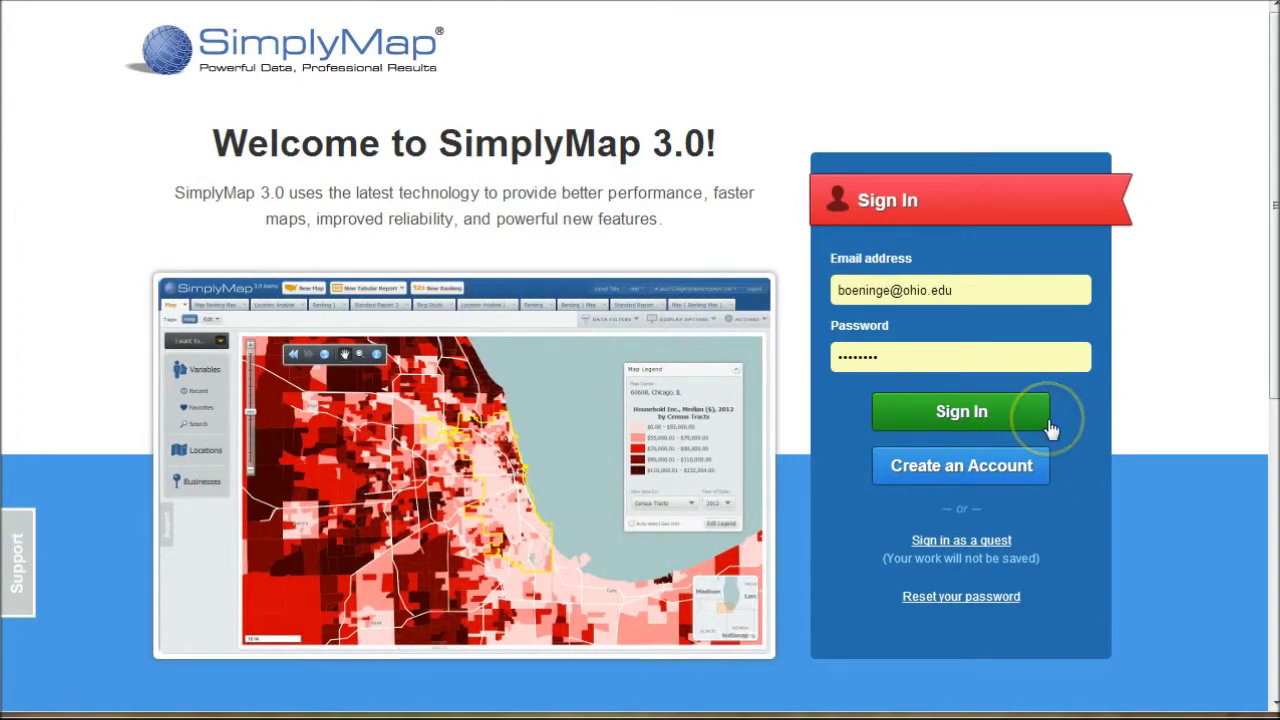
Sign in and switch to the Standard Report tab showing the sample comparison table.
{"action": "left_click", "coordinate": [985, 425]}
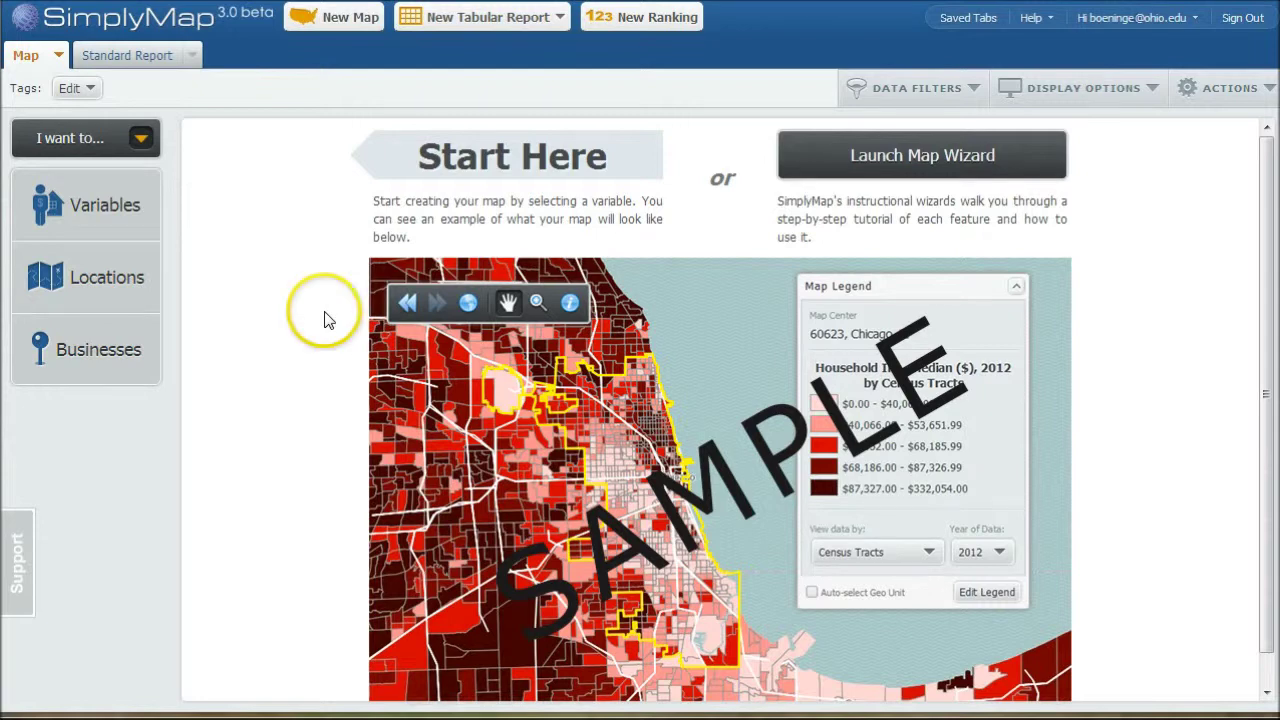
{"action": "left_click", "coordinate": [123, 58]}
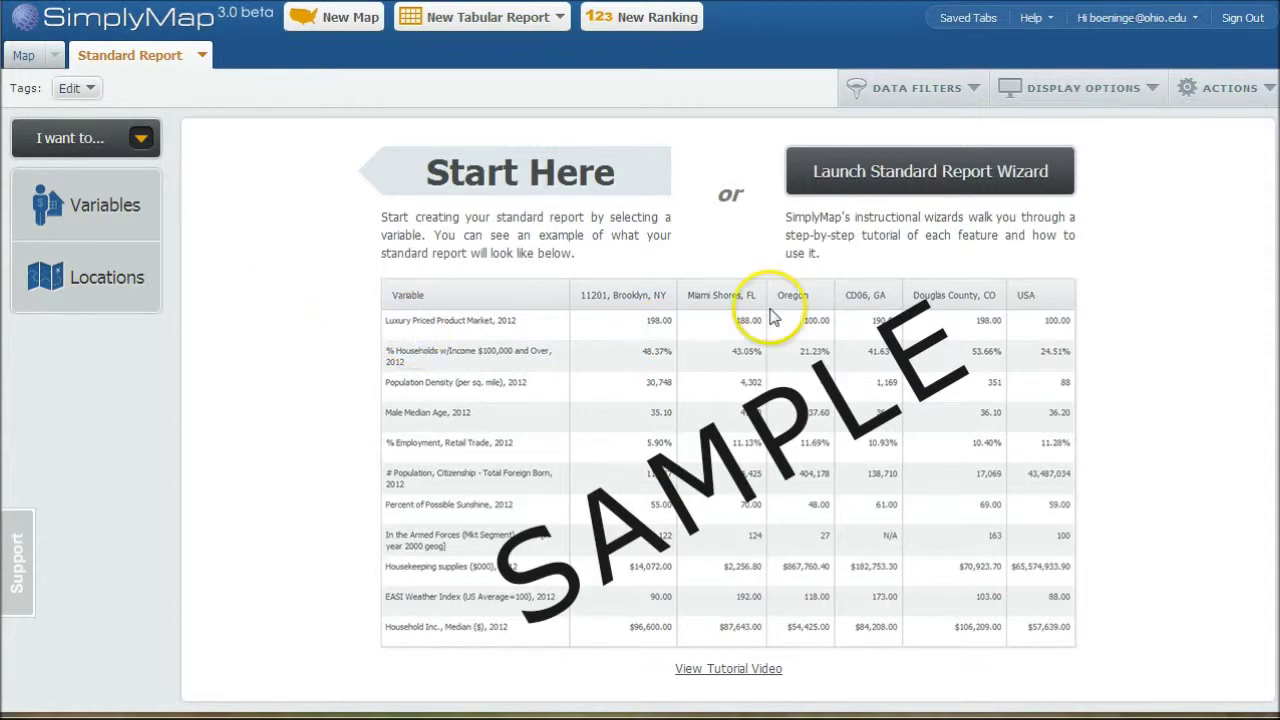
Launch the Standard Report Wizard and add the city Indianapolis, IN (state Indiana) as a location.
{"action": "left_click", "coordinate": [905, 185]}
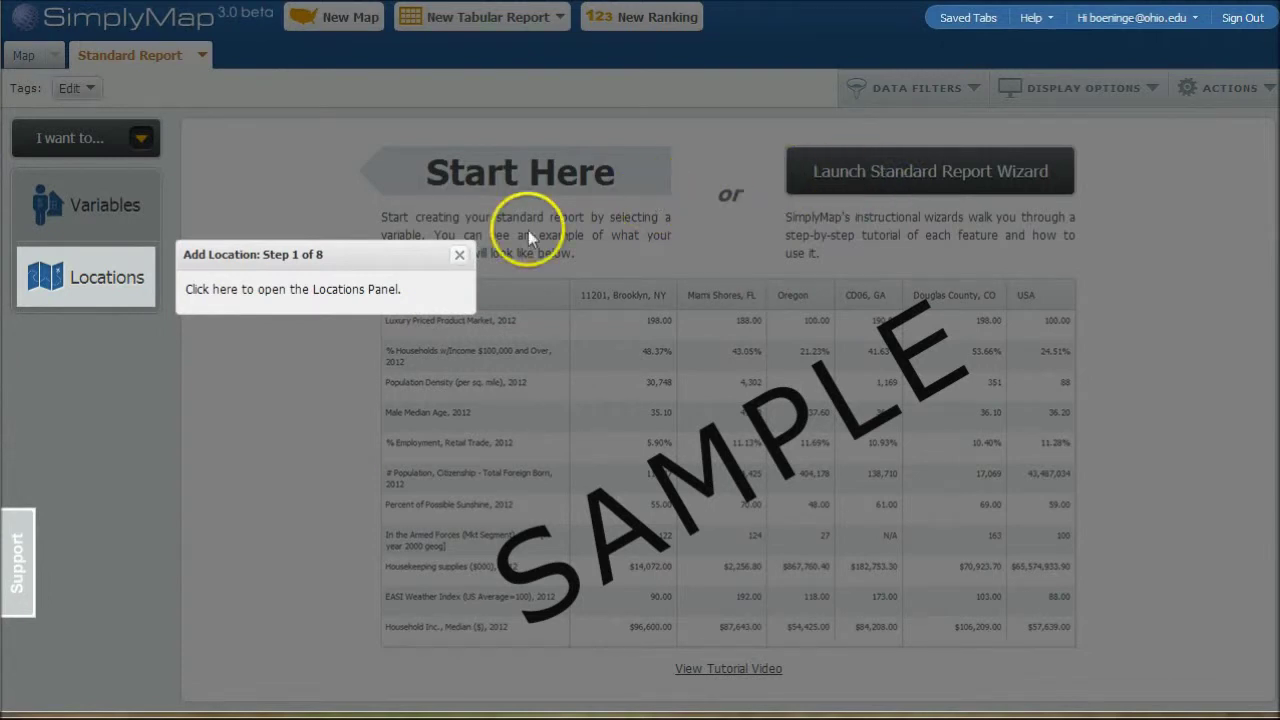
{"action": "left_click", "coordinate": [90, 278]}
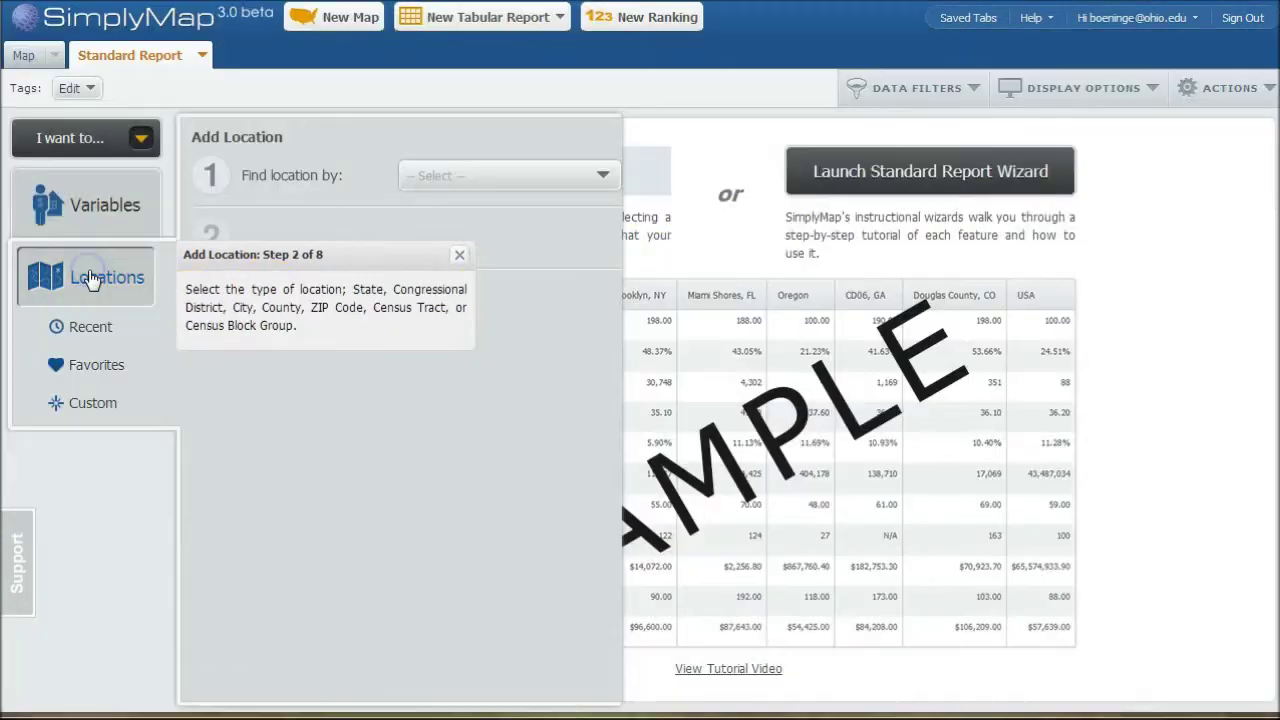
{"action": "left_click", "coordinate": [604, 178]}
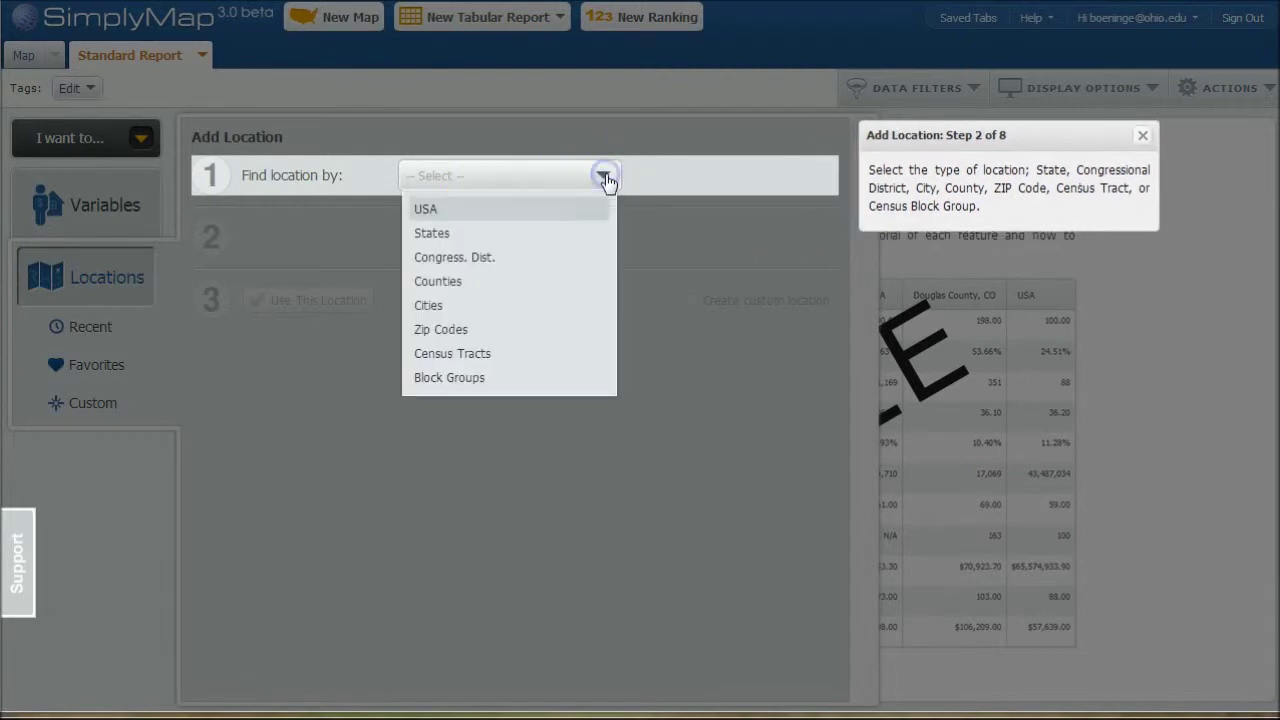
{"action": "left_click", "coordinate": [455, 311]}
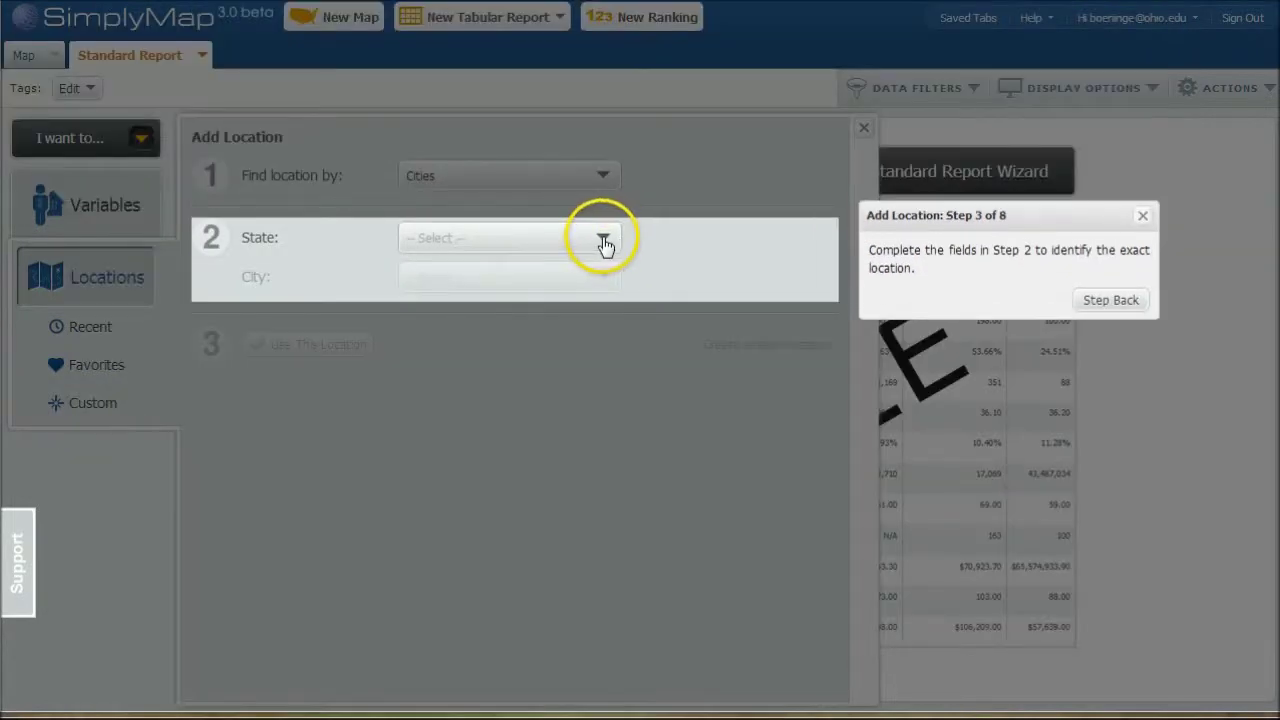
{"action": "left_click", "coordinate": [604, 243]}
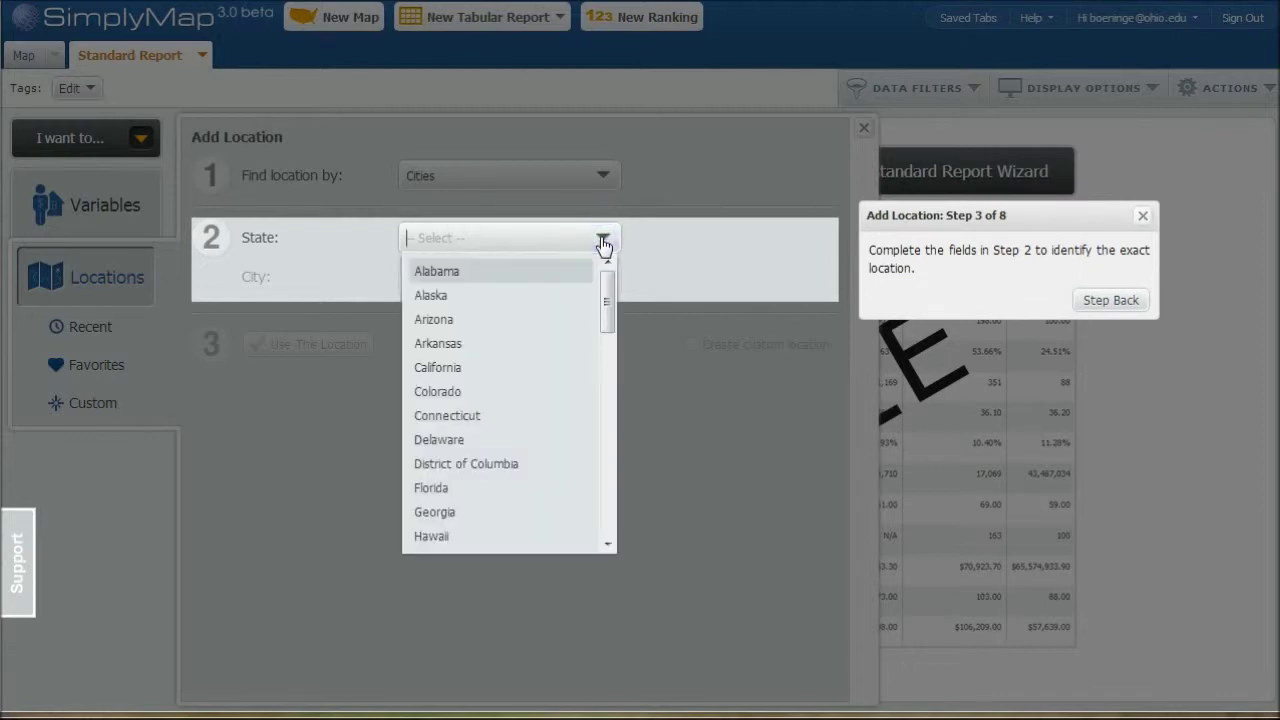
{"action": "type", "text": "ind"}
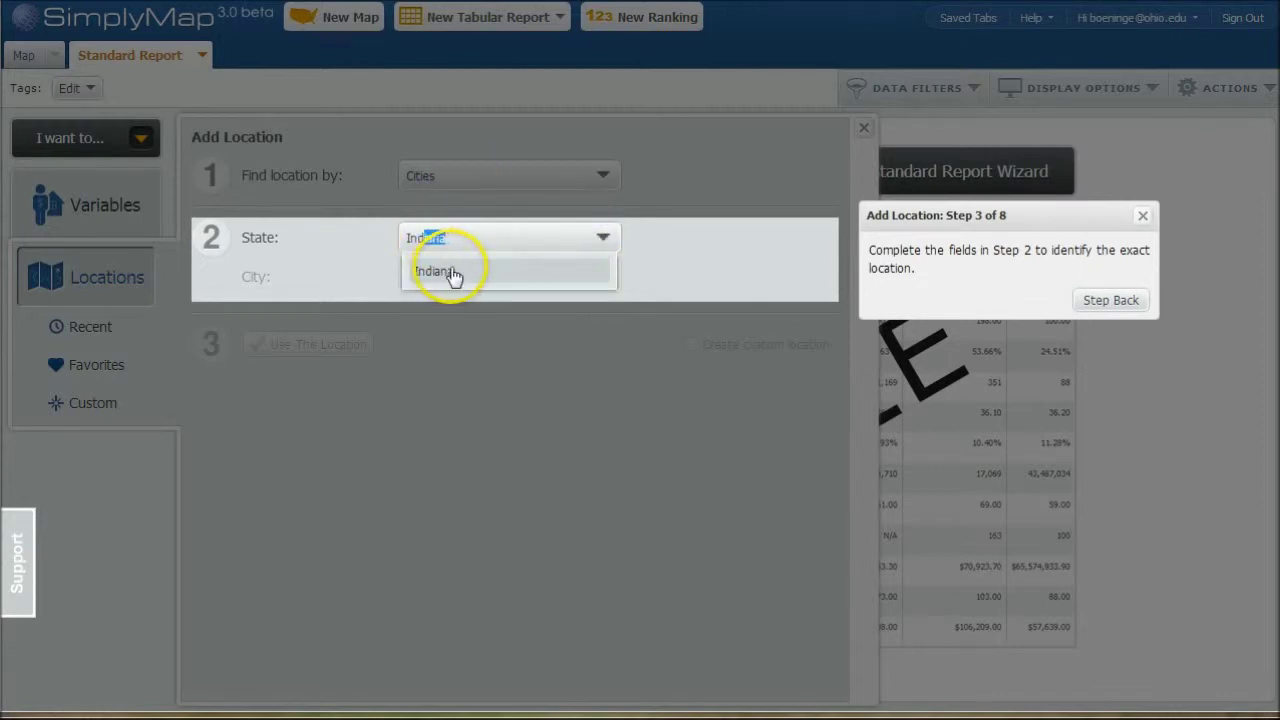
{"action": "left_click", "coordinate": [450, 273]}
{"action": "left_click", "coordinate": [494, 278]}
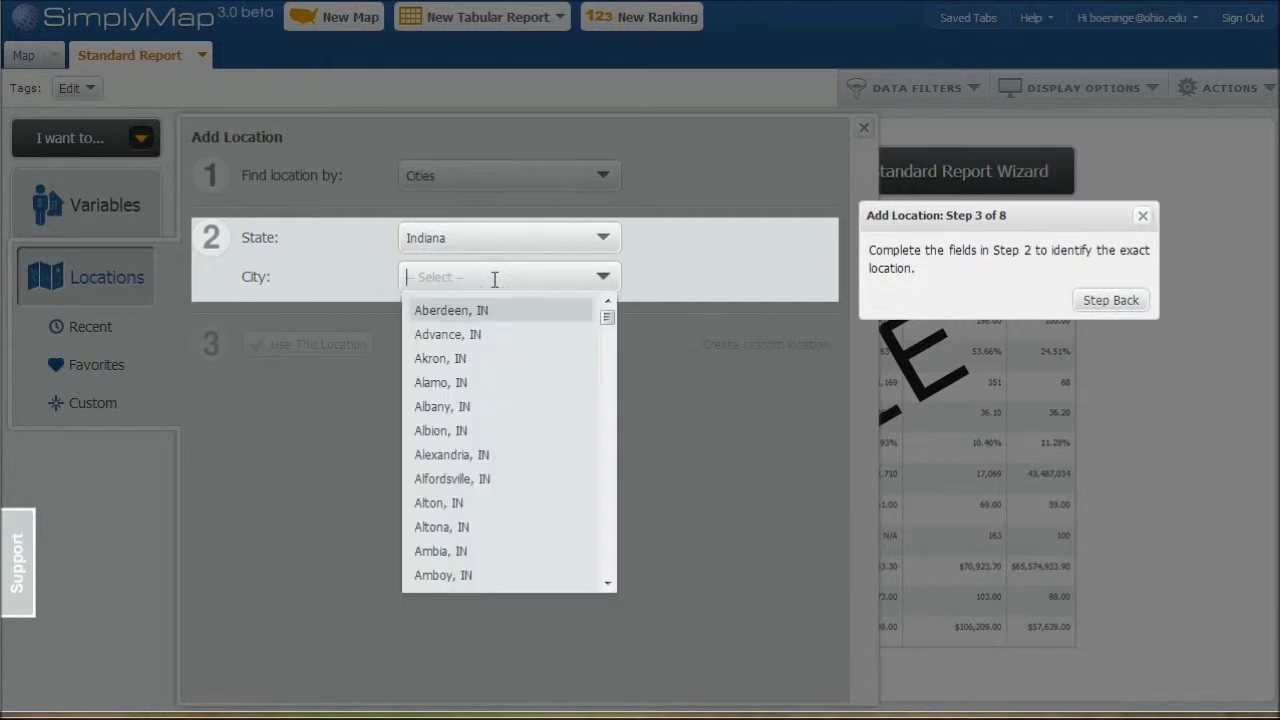
{"action": "type", "text": "ind"}
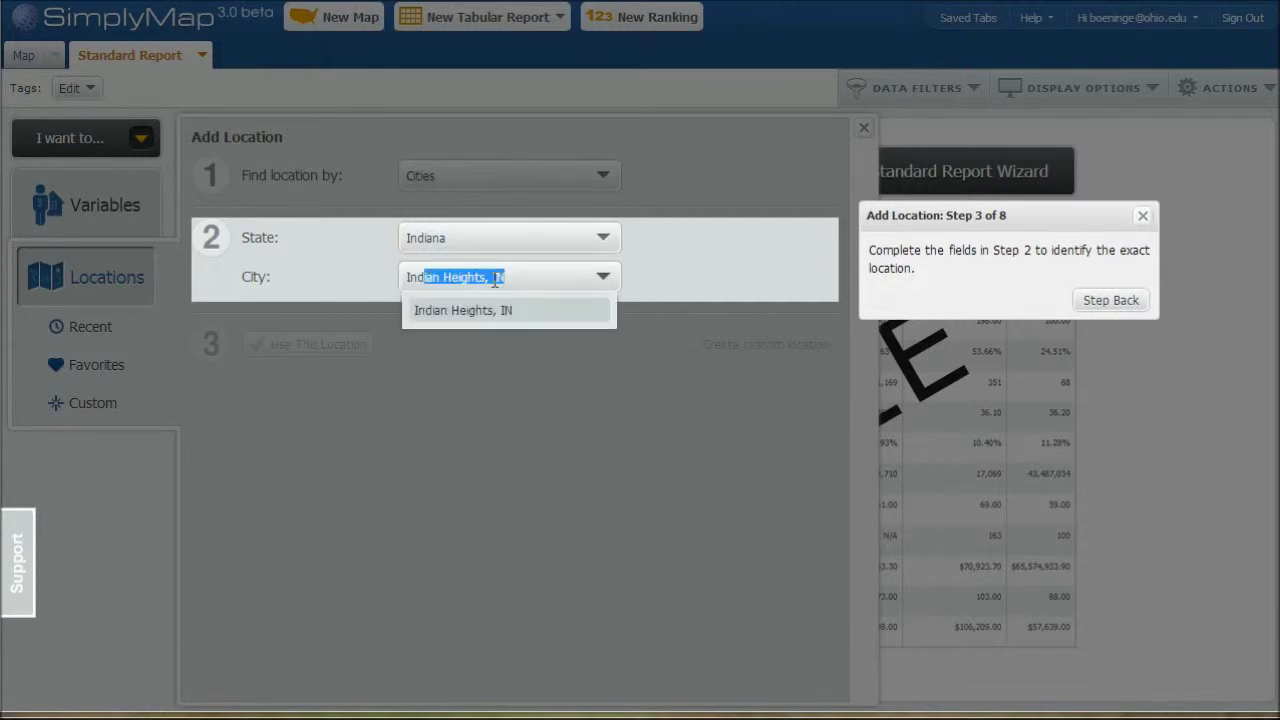
{"action": "key", "text": "BackSpace"}
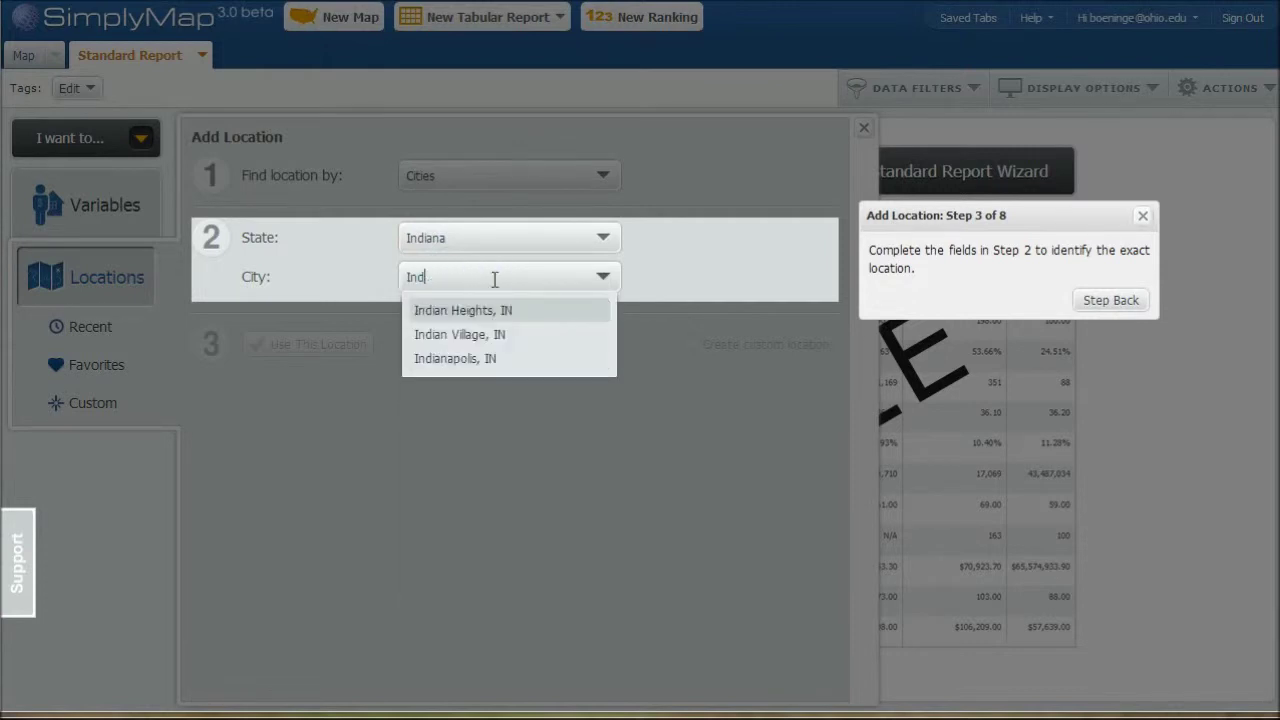
{"action": "left_click", "coordinate": [444, 361]}
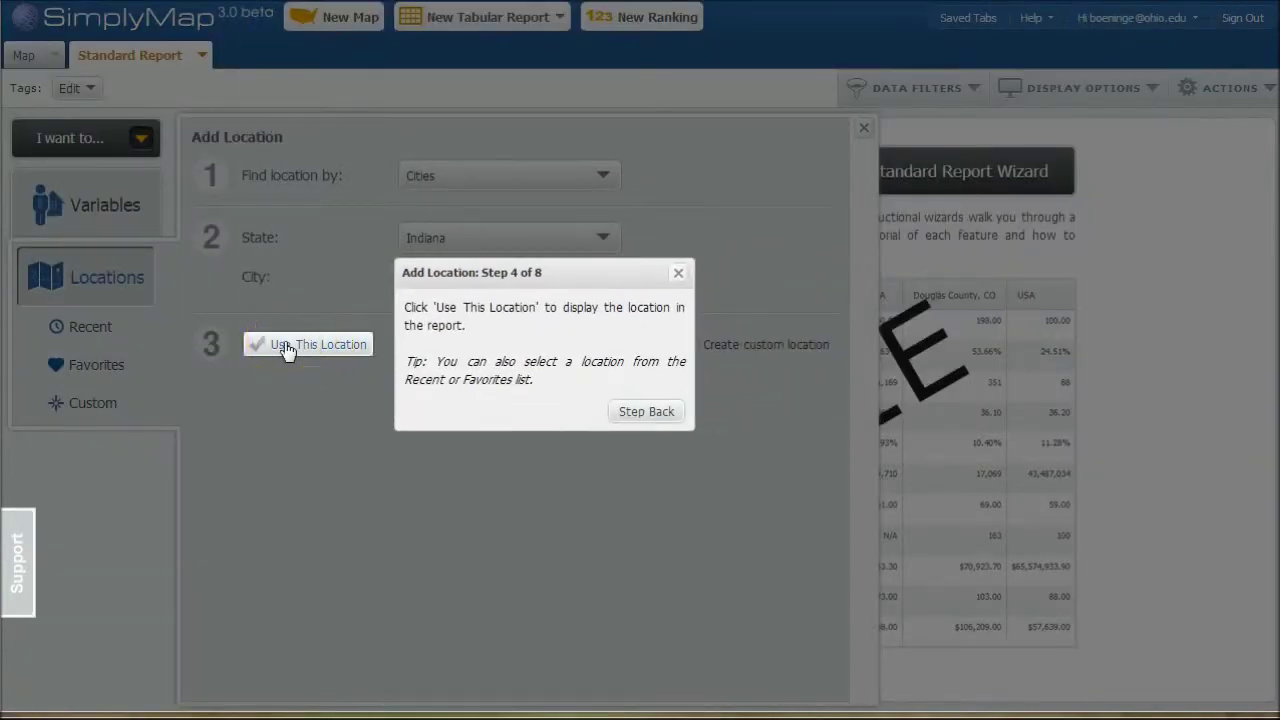
{"action": "left_click", "coordinate": [285, 347]}
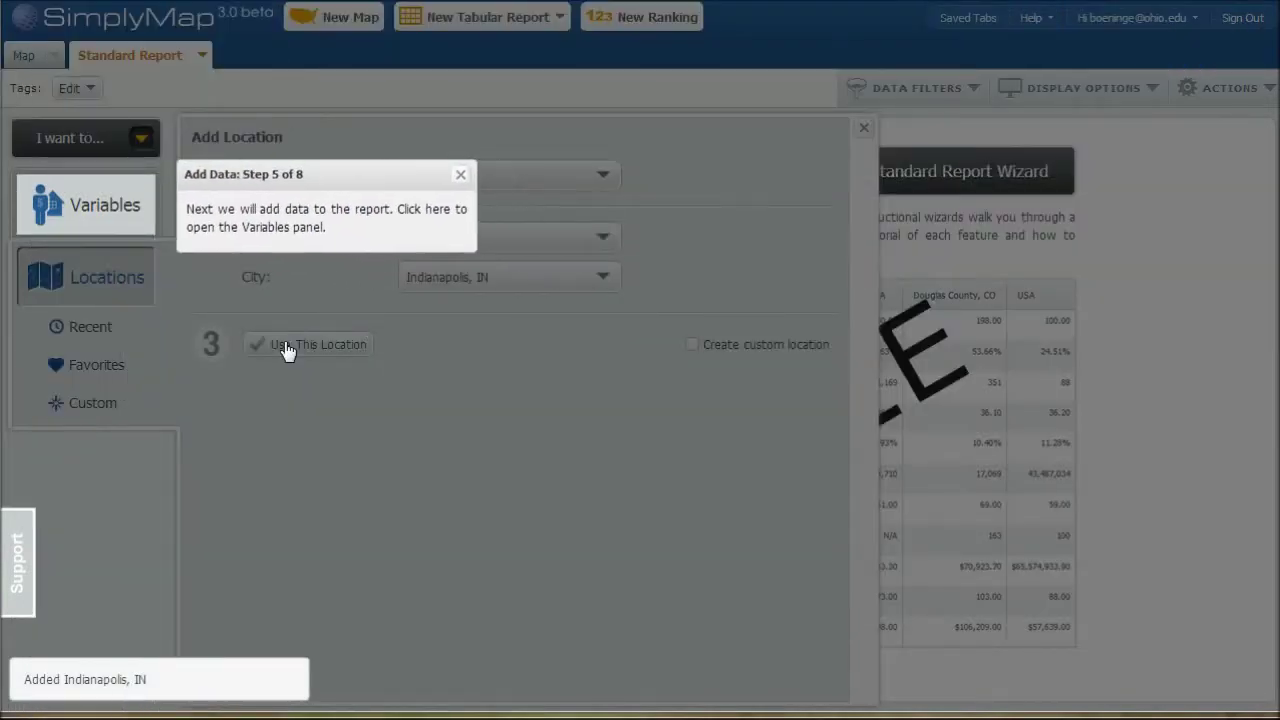
Open Variables, dismiss the Step 6 tip, and switch to keyword search with the Keywords box ready.
{"action": "left_click", "coordinate": [94, 209]}
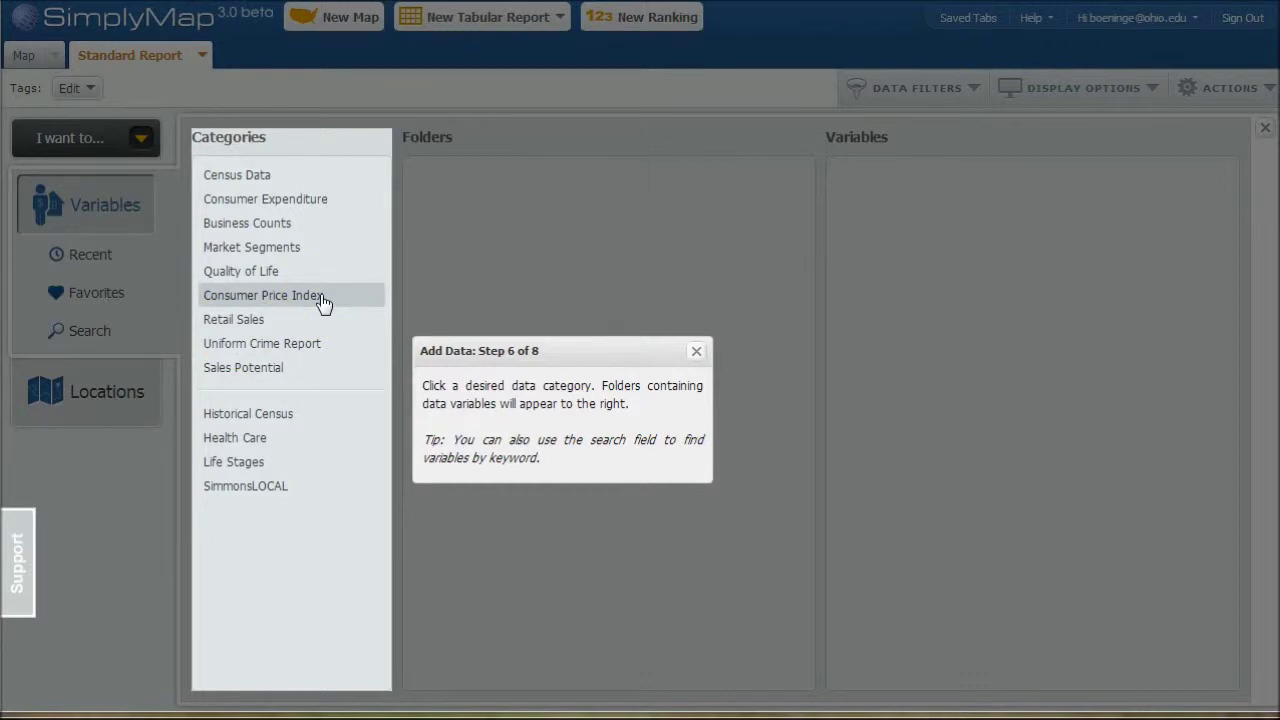
{"action": "left_click", "coordinate": [700, 352]}
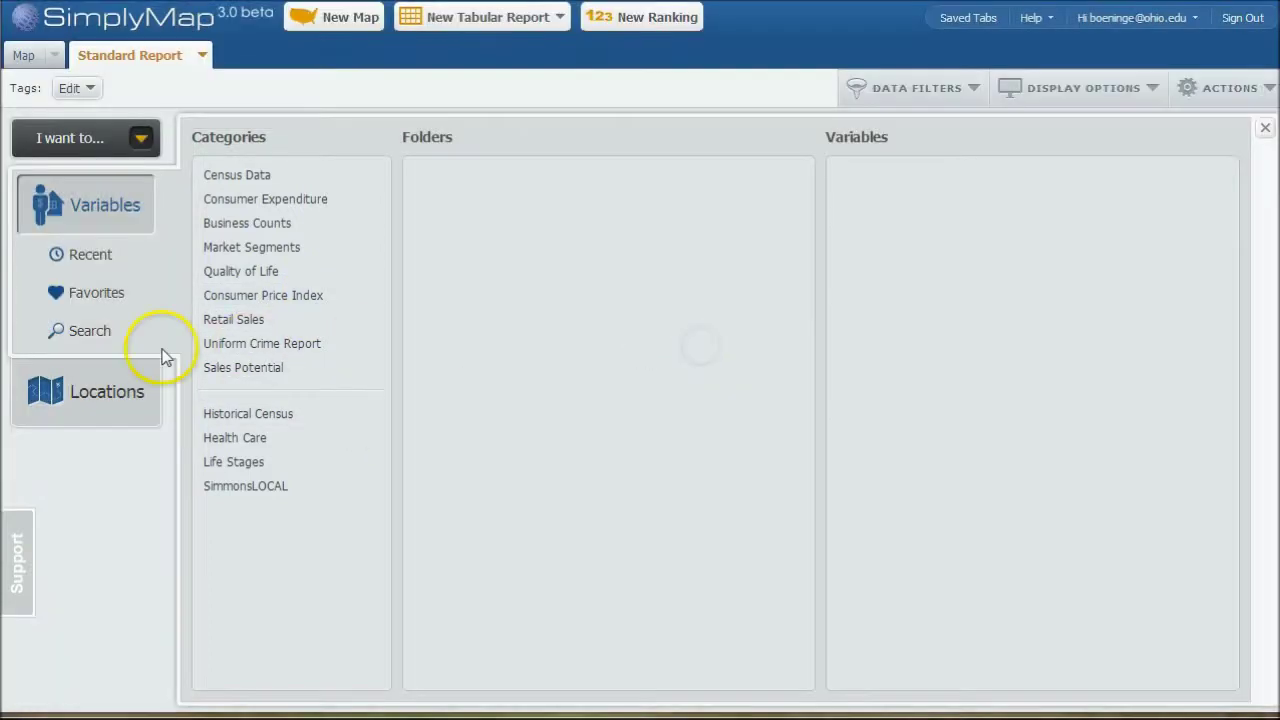
{"action": "left_click", "coordinate": [76, 336]}
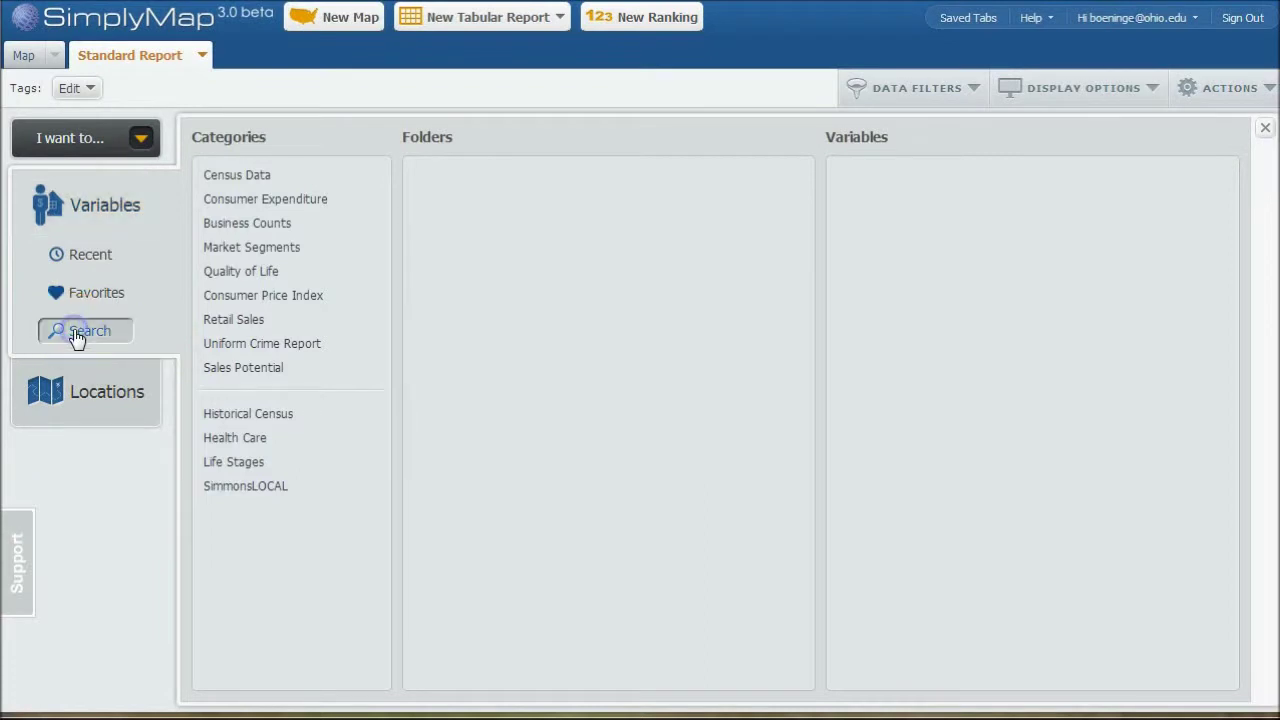
{"action": "left_click", "coordinate": [337, 147]}
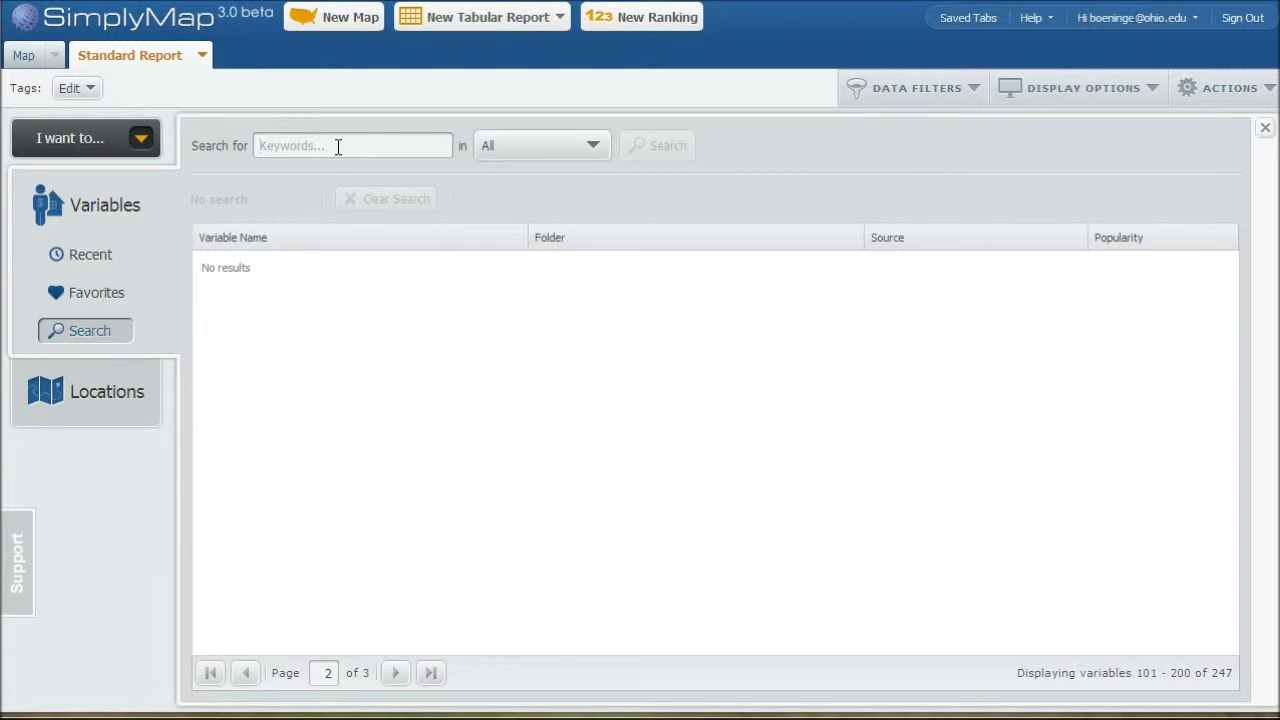
Search variables for 'weight' and page through the 247 results.
{"action": "type", "text": "weight"}
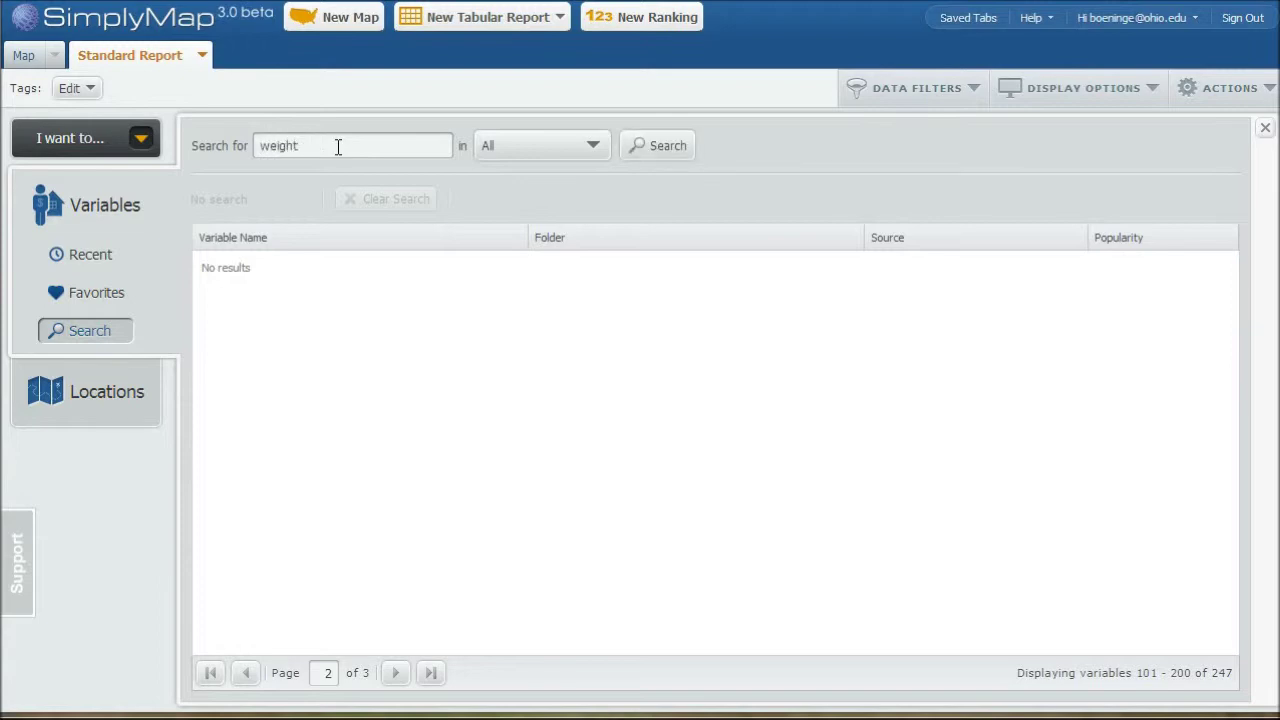
{"action": "left_click", "coordinate": [657, 147]}
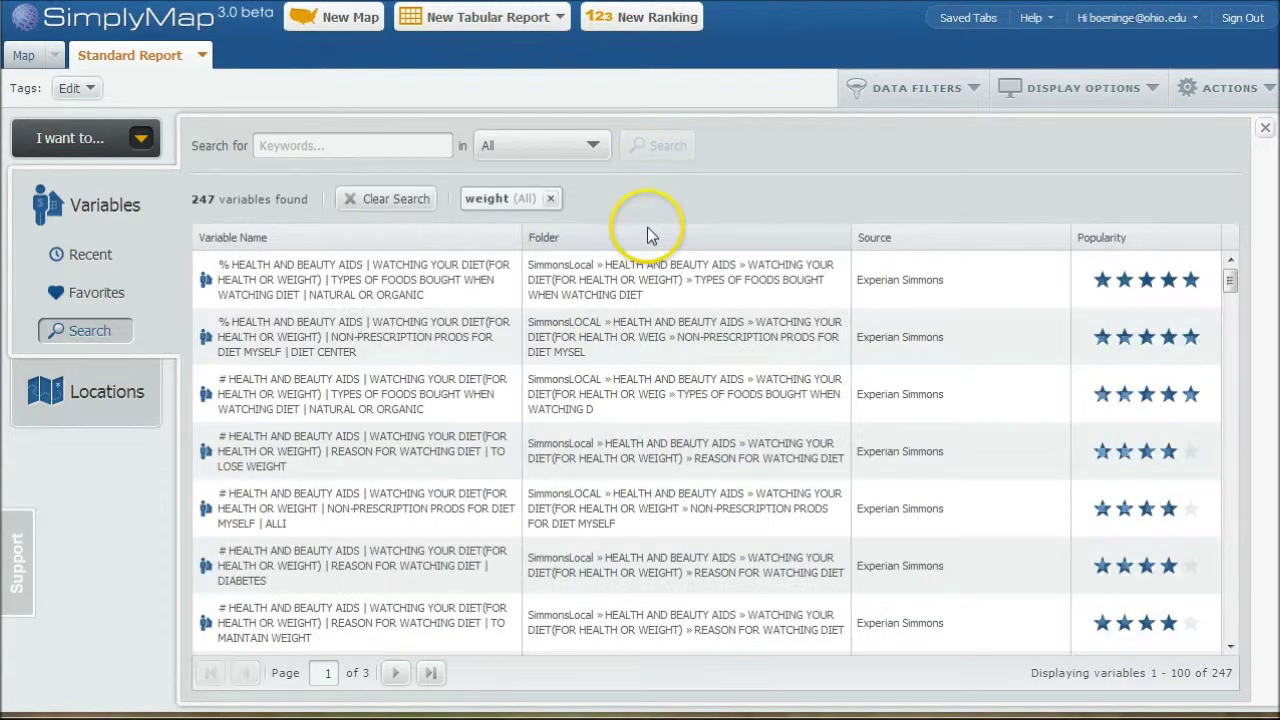
{"action": "mouse_move", "coordinate": [310, 420]}
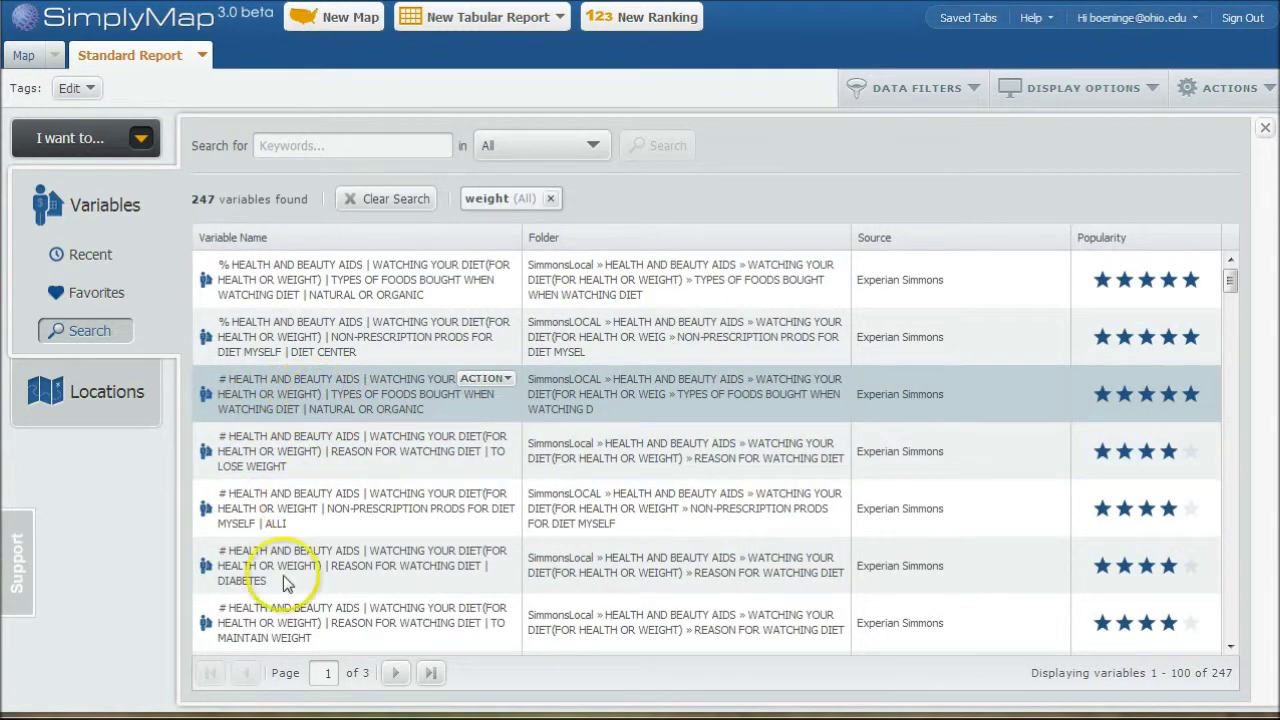
{"action": "left_click", "coordinate": [396, 676]}
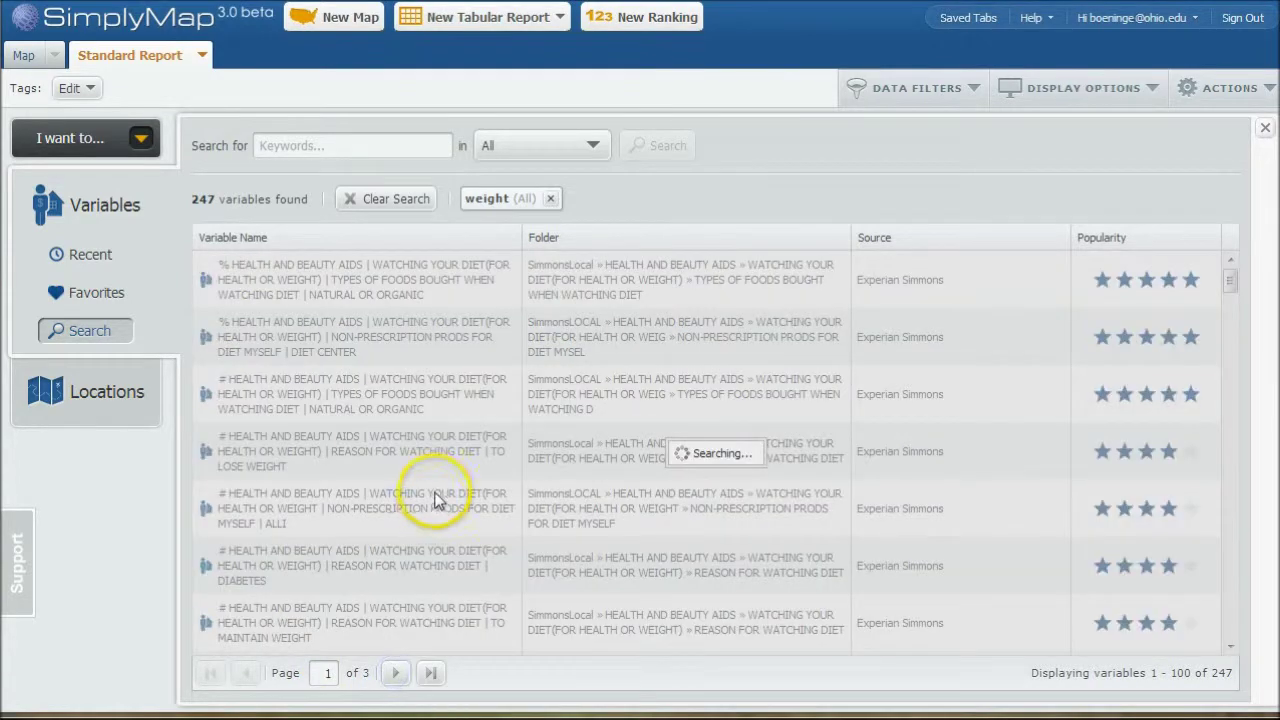
{"action": "scroll", "coordinate": [437, 497], "scroll_direction": "down", "scroll_amount": 5}
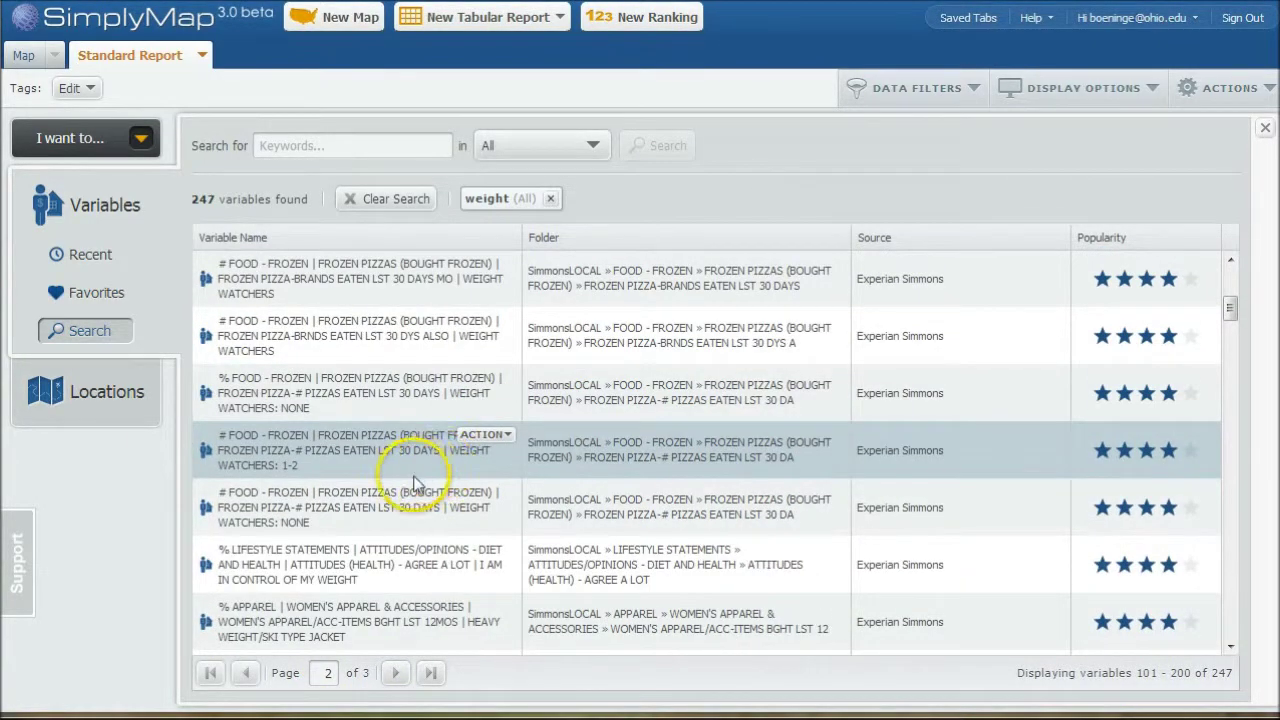
{"action": "scroll", "coordinate": [420, 480], "scroll_direction": "down", "scroll_amount": 2}
{"action": "scroll", "coordinate": [417, 484], "scroll_direction": "down", "scroll_amount": 4}
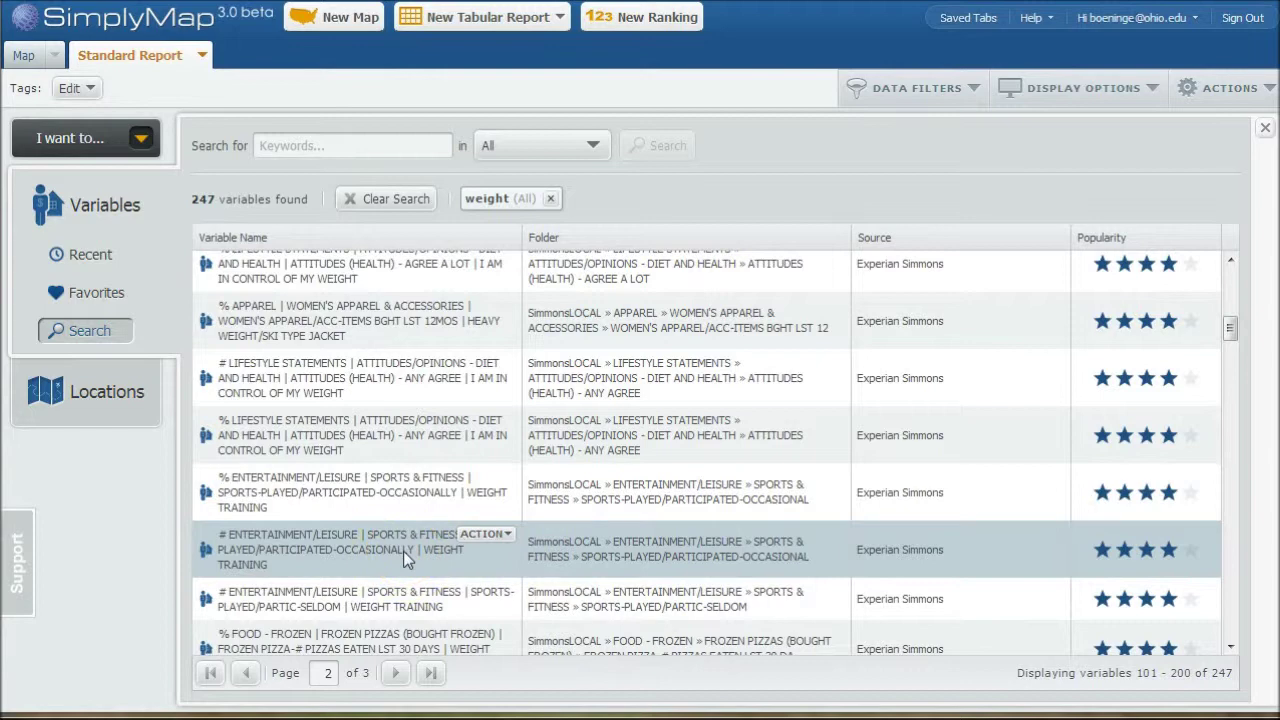
Clear the weight search and enter 'weight training' as the new keyword.
{"action": "left_click", "coordinate": [337, 145]}
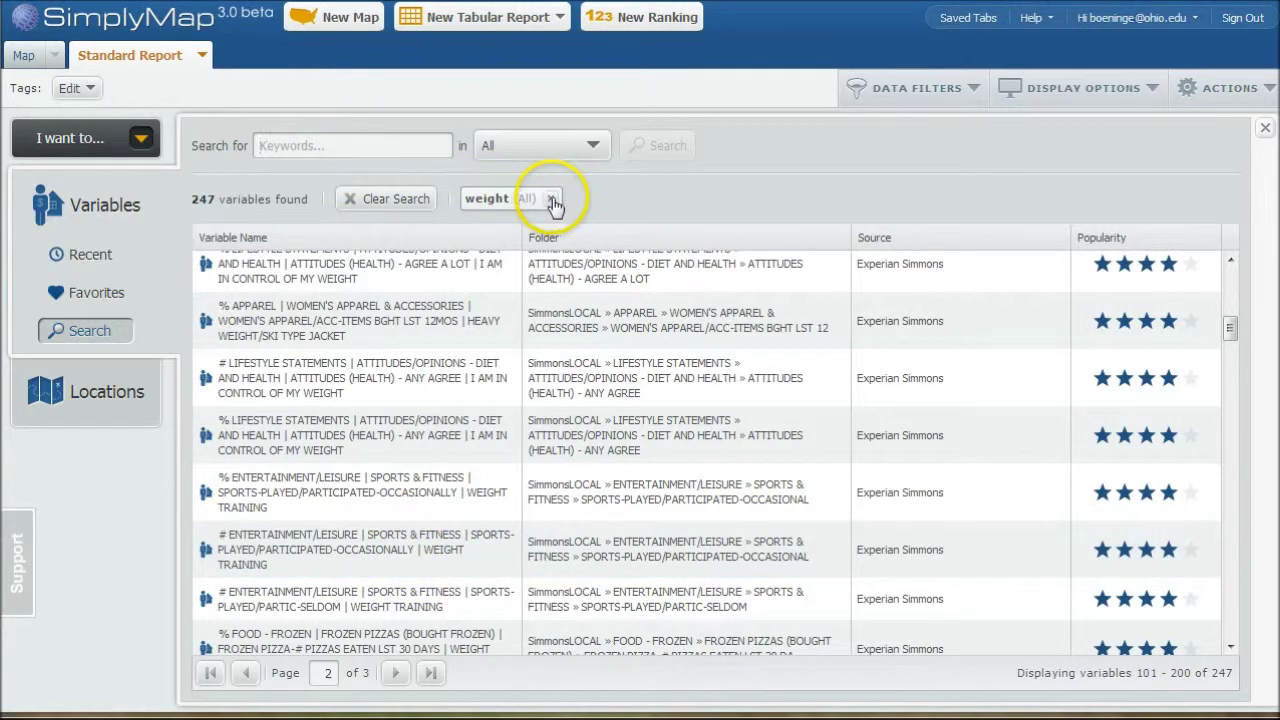
{"action": "left_click", "coordinate": [553, 199]}
{"action": "left_click", "coordinate": [336, 147]}
{"action": "type", "text": "weight training"}
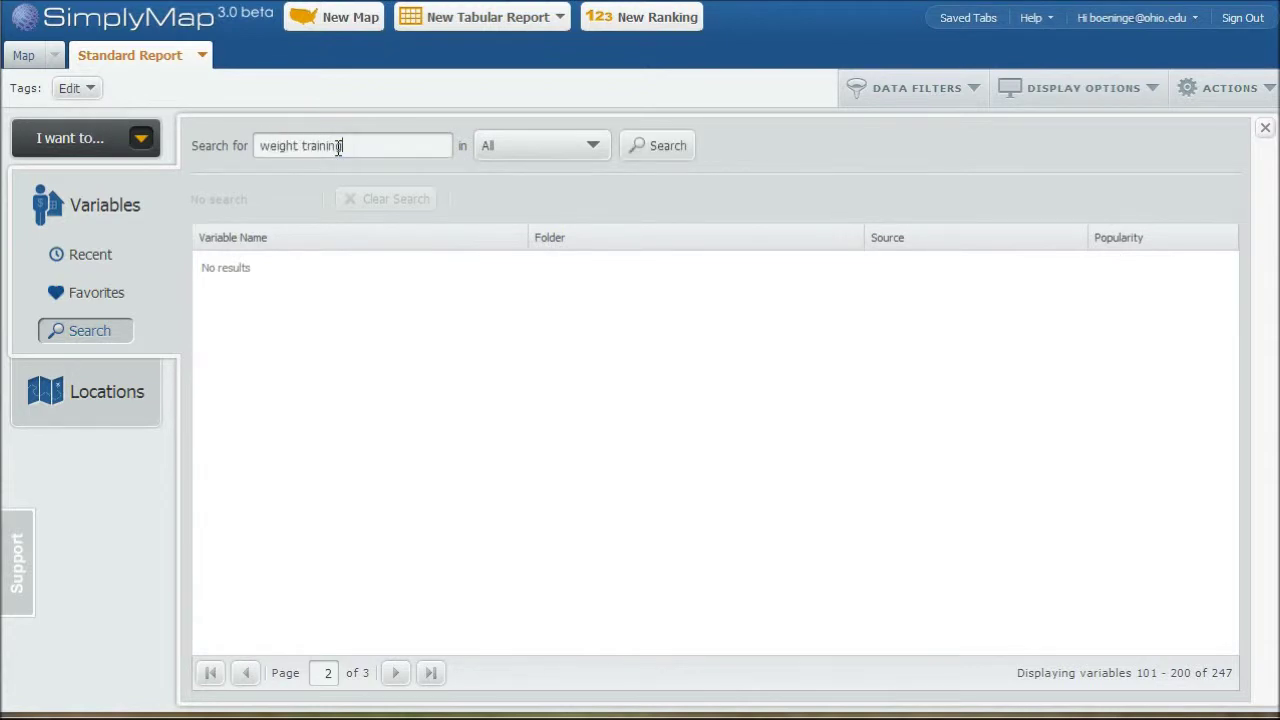
Run the 'weight training' search and add the last-12-months and every-chance-I-get participation variables.
{"action": "left_click", "coordinate": [656, 148]}
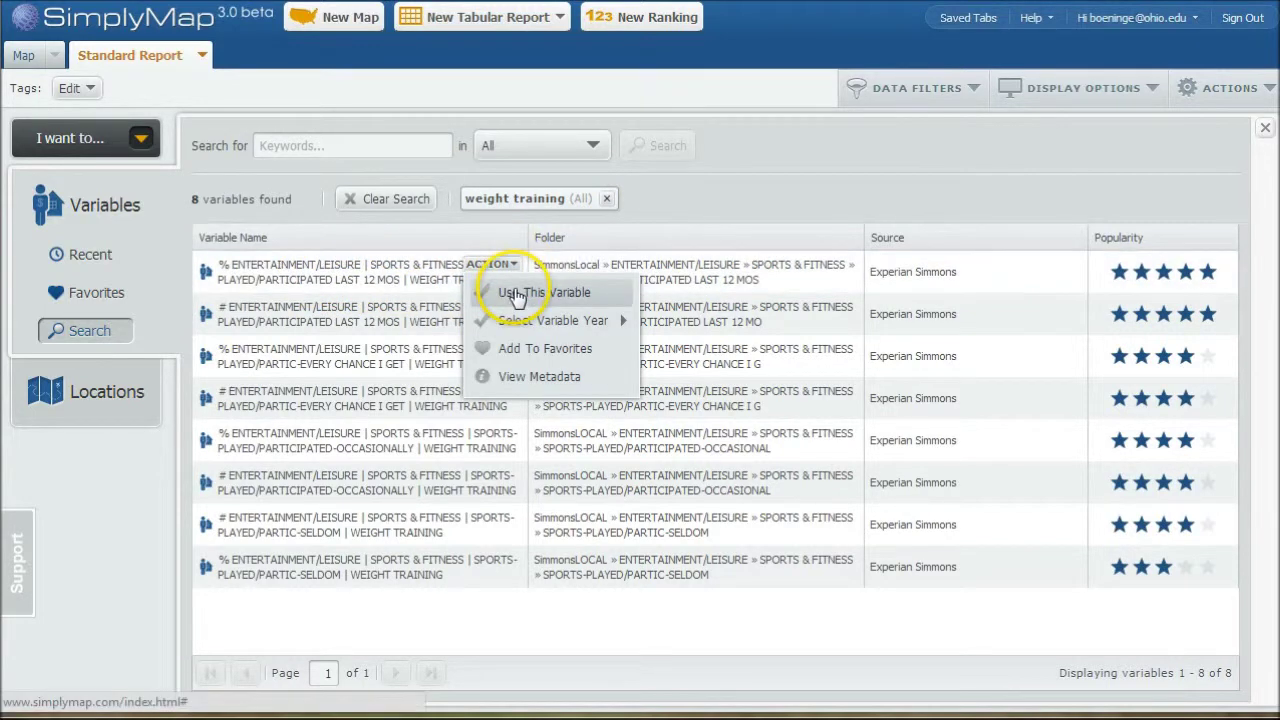
{"action": "left_click", "coordinate": [515, 293]}
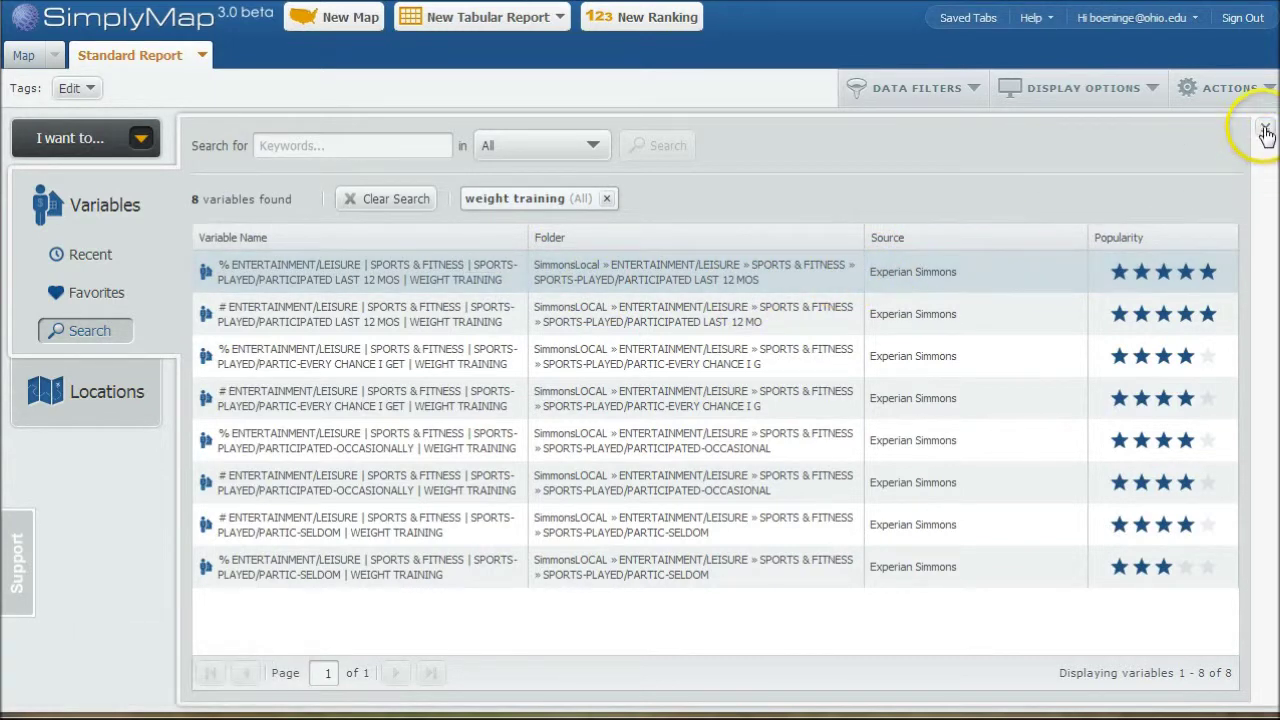
{"action": "left_click", "coordinate": [488, 396]}
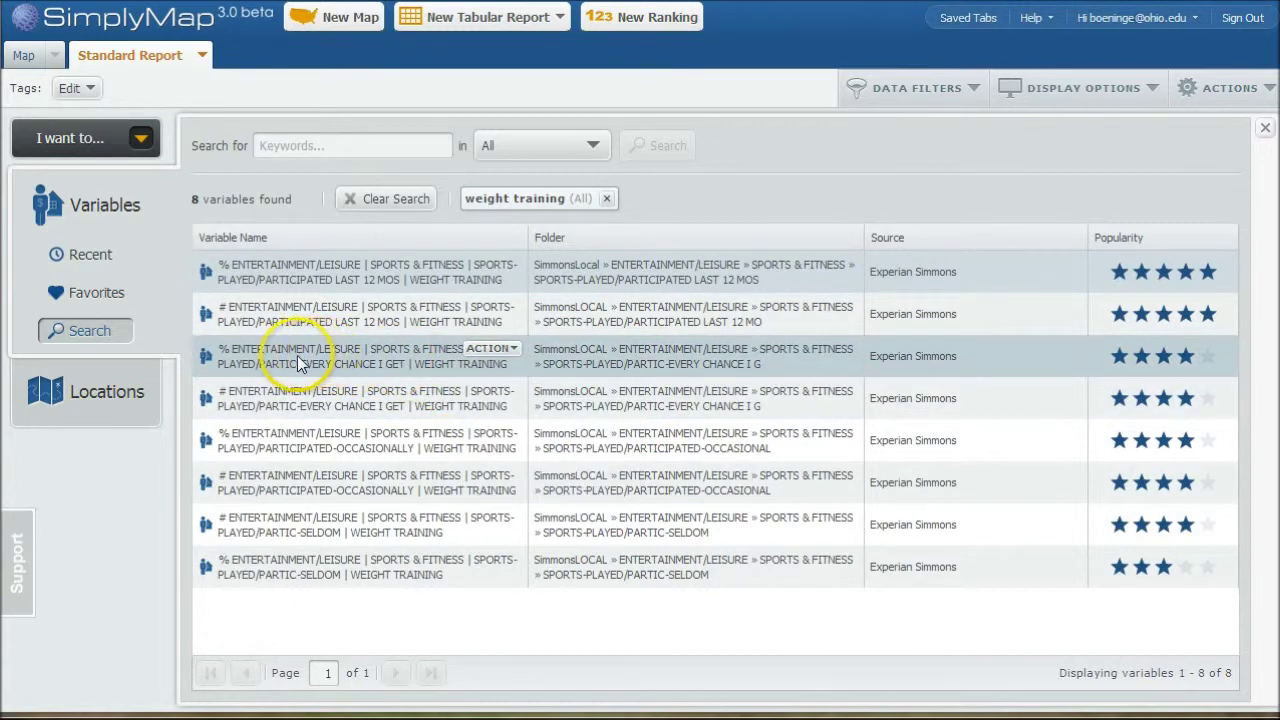
{"action": "left_click", "coordinate": [476, 352]}
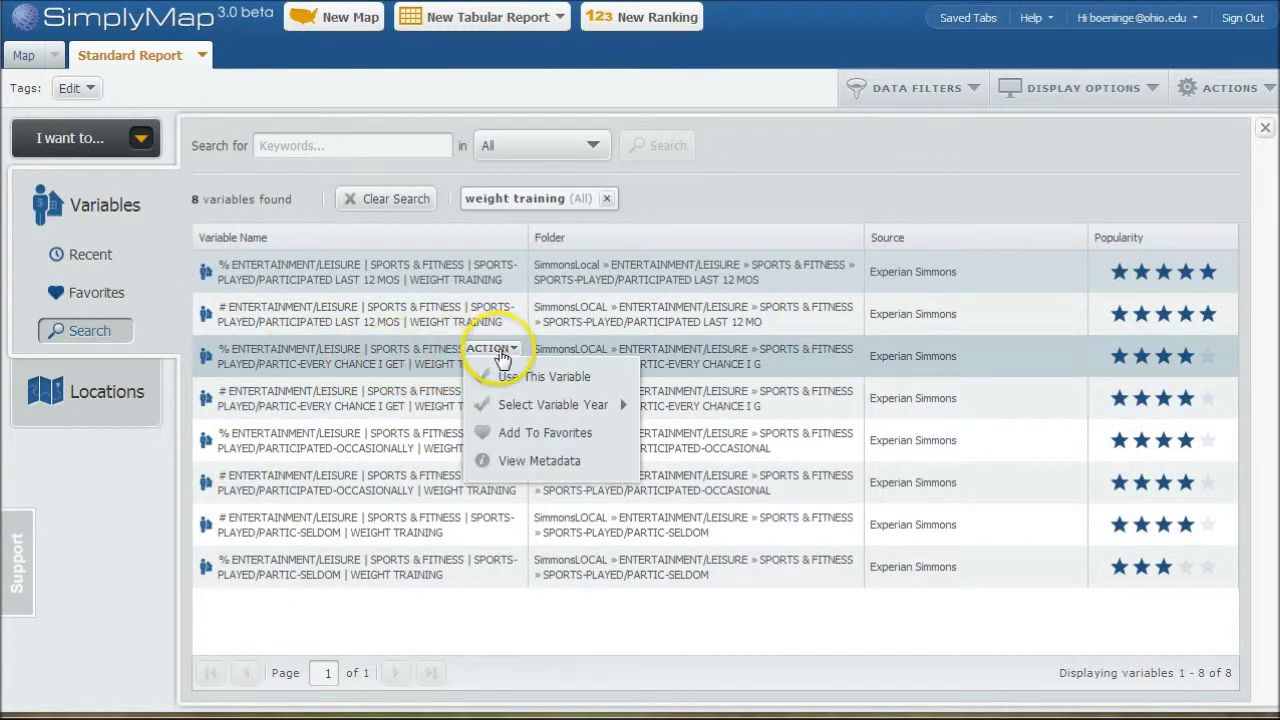
{"action": "left_click", "coordinate": [507, 377]}
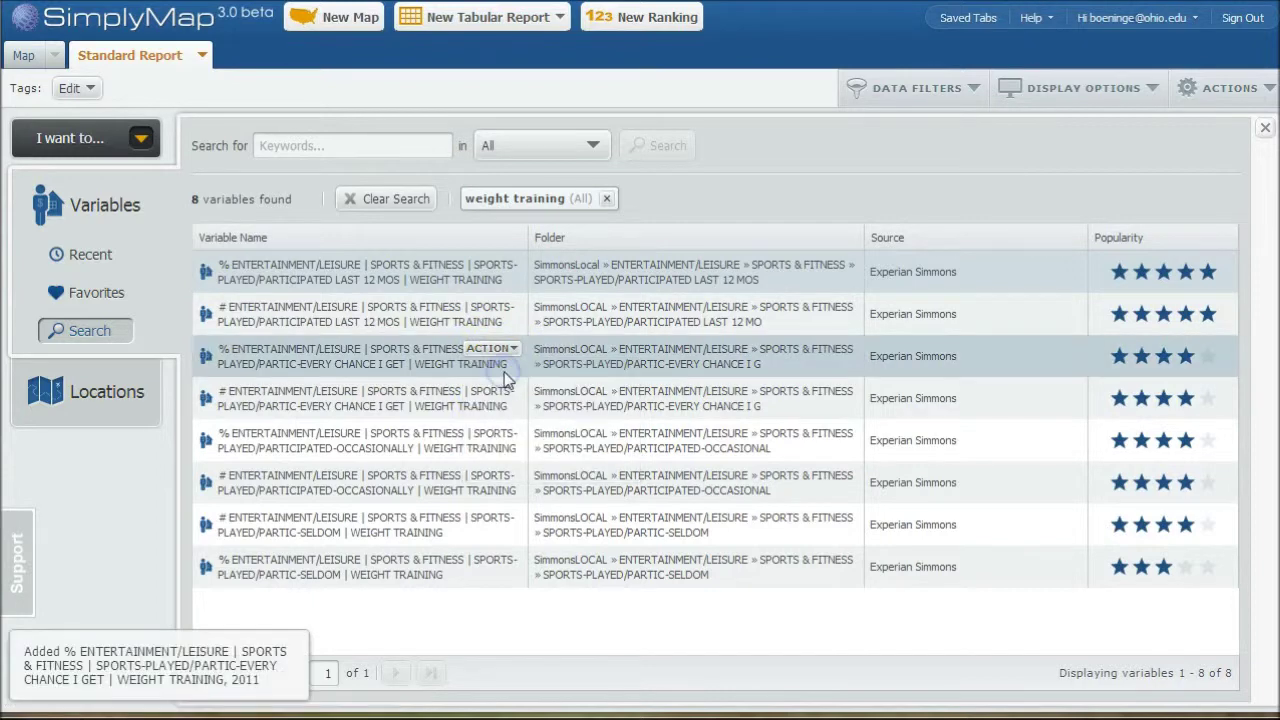
{"action": "left_click", "coordinate": [505, 386]}
{"action": "left_click", "coordinate": [577, 337]}
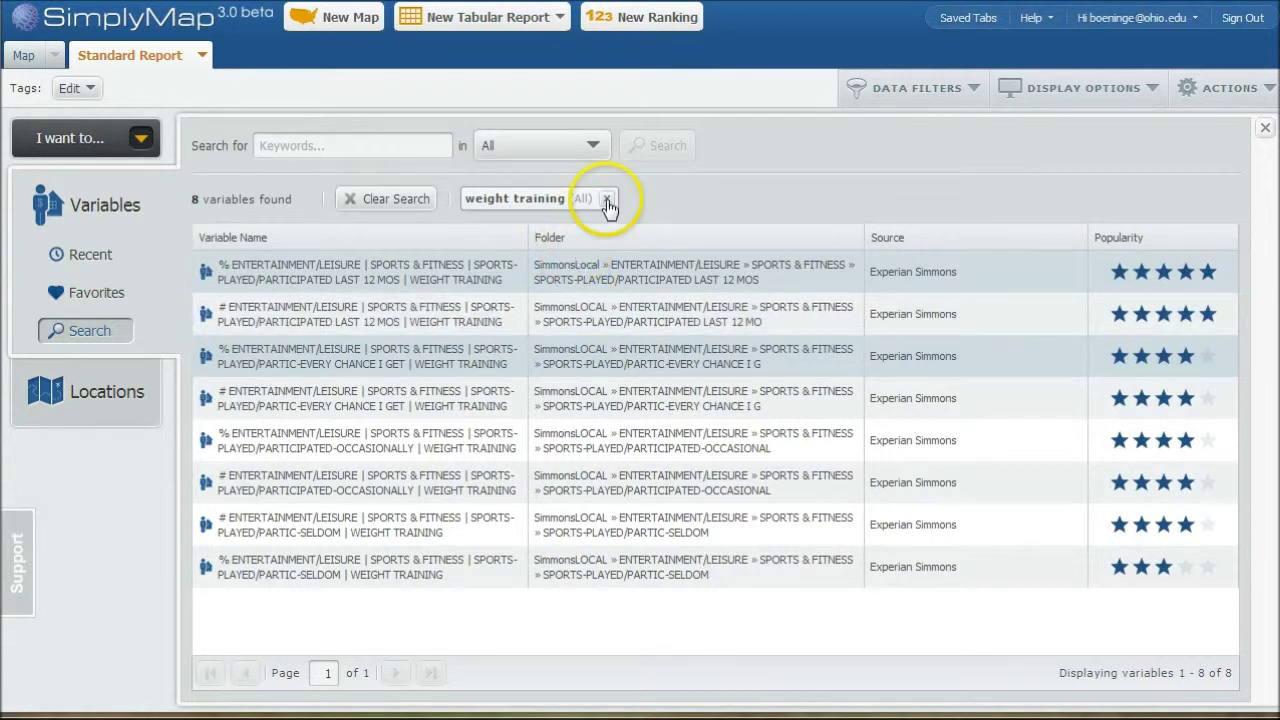
Search 'yoga', add the % yoga participated-last-12-months 2011 variable, and close the search panel.
{"action": "left_click", "coordinate": [375, 198]}
{"action": "left_click", "coordinate": [340, 147]}
{"action": "type", "text": "yog"}
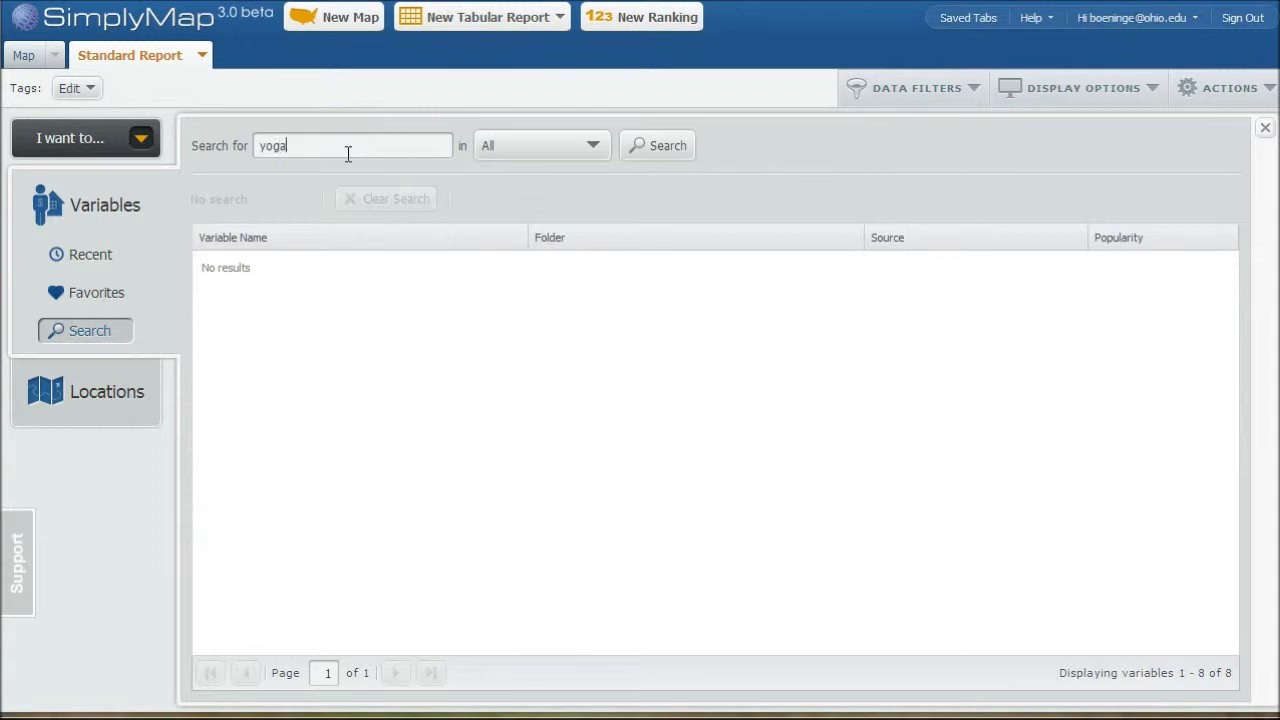
{"action": "type", "text": "a"}
{"action": "left_click", "coordinate": [663, 145]}
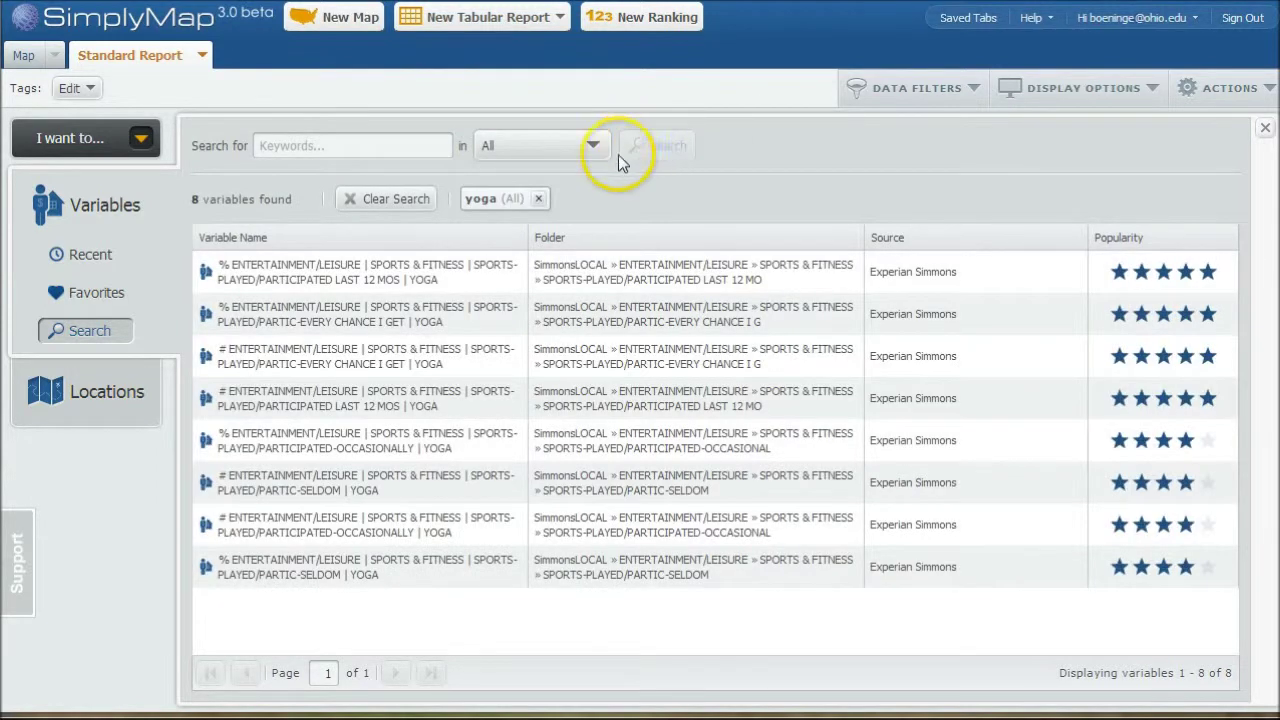
{"action": "mouse_move", "coordinate": [348, 270]}
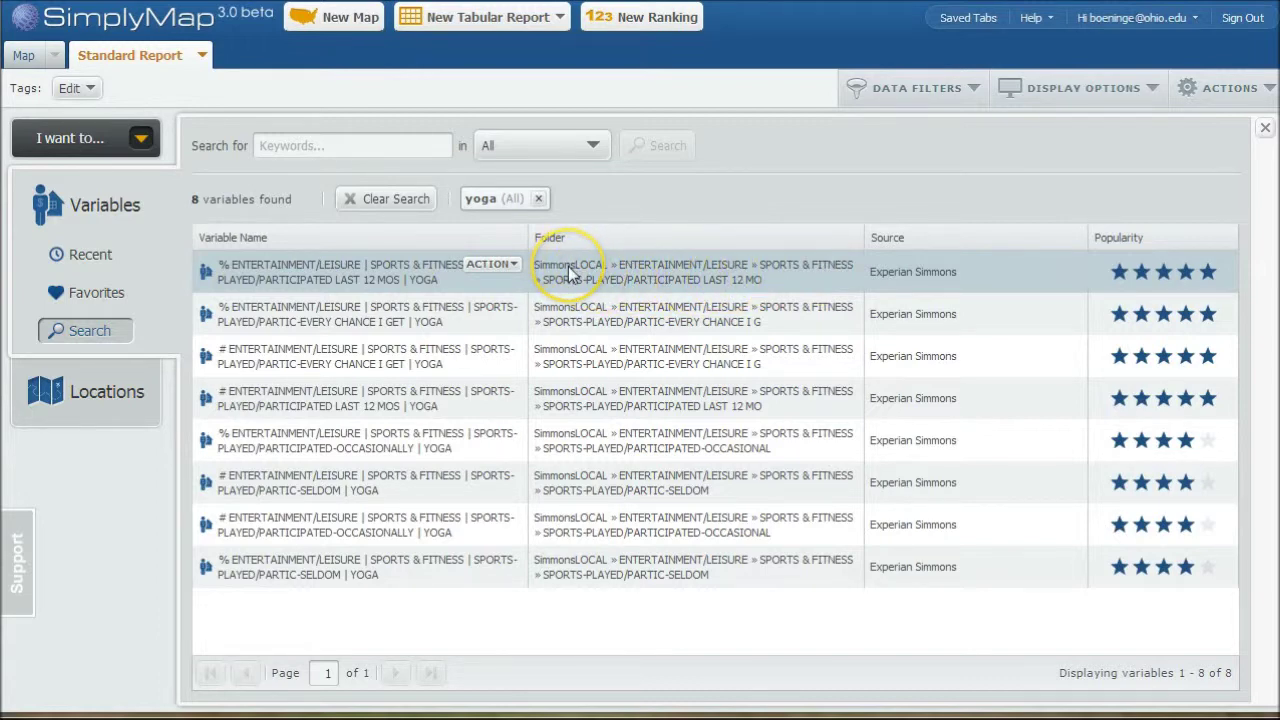
{"action": "left_click", "coordinate": [495, 265]}
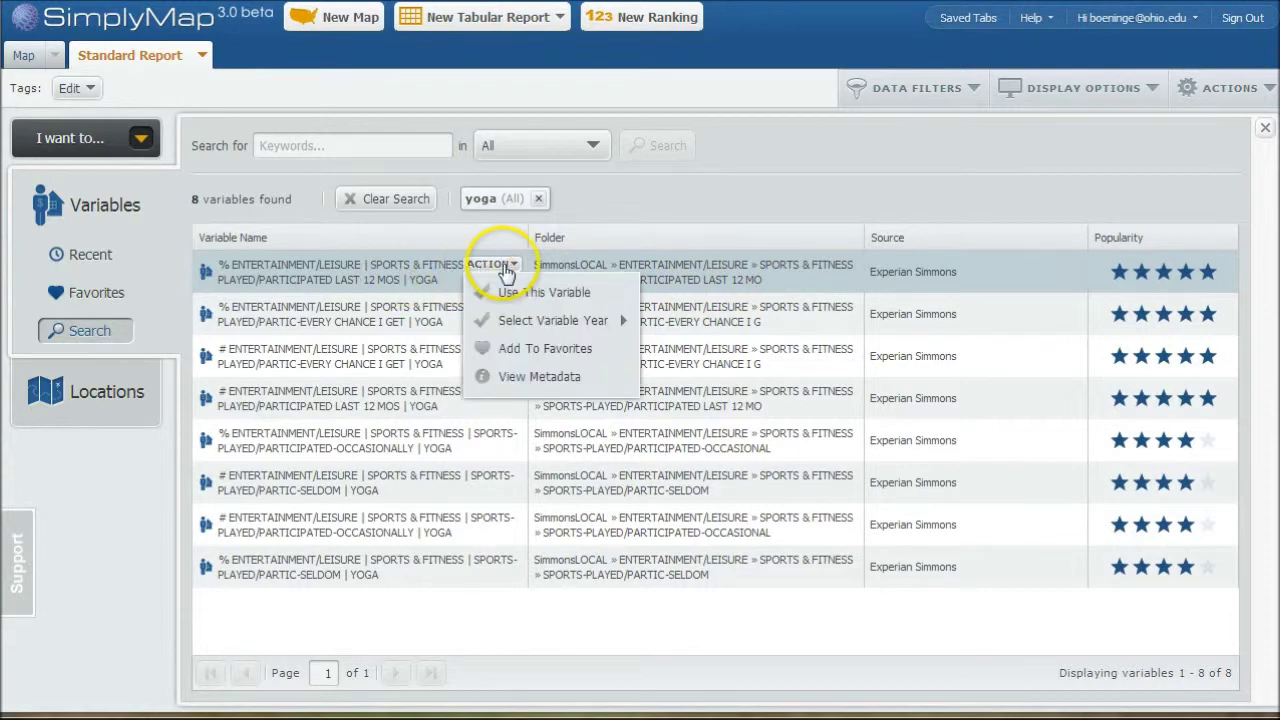
{"action": "left_click", "coordinate": [512, 297]}
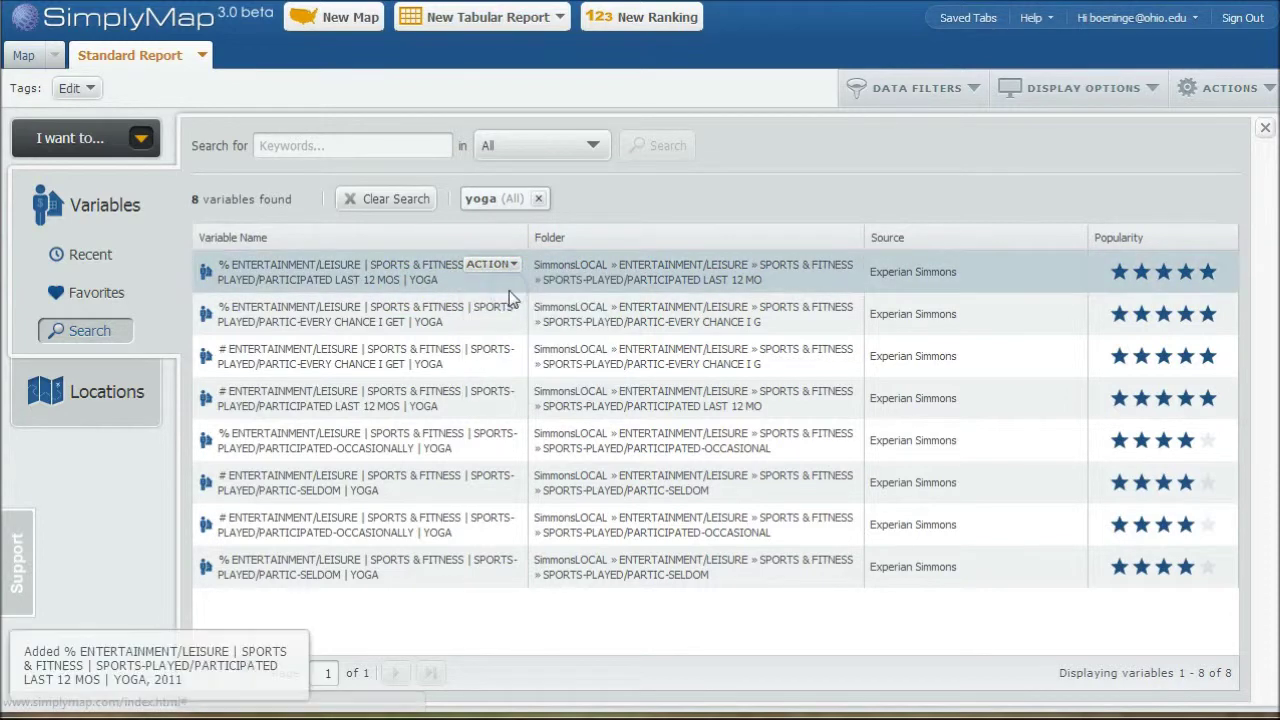
{"action": "left_click", "coordinate": [1265, 133]}
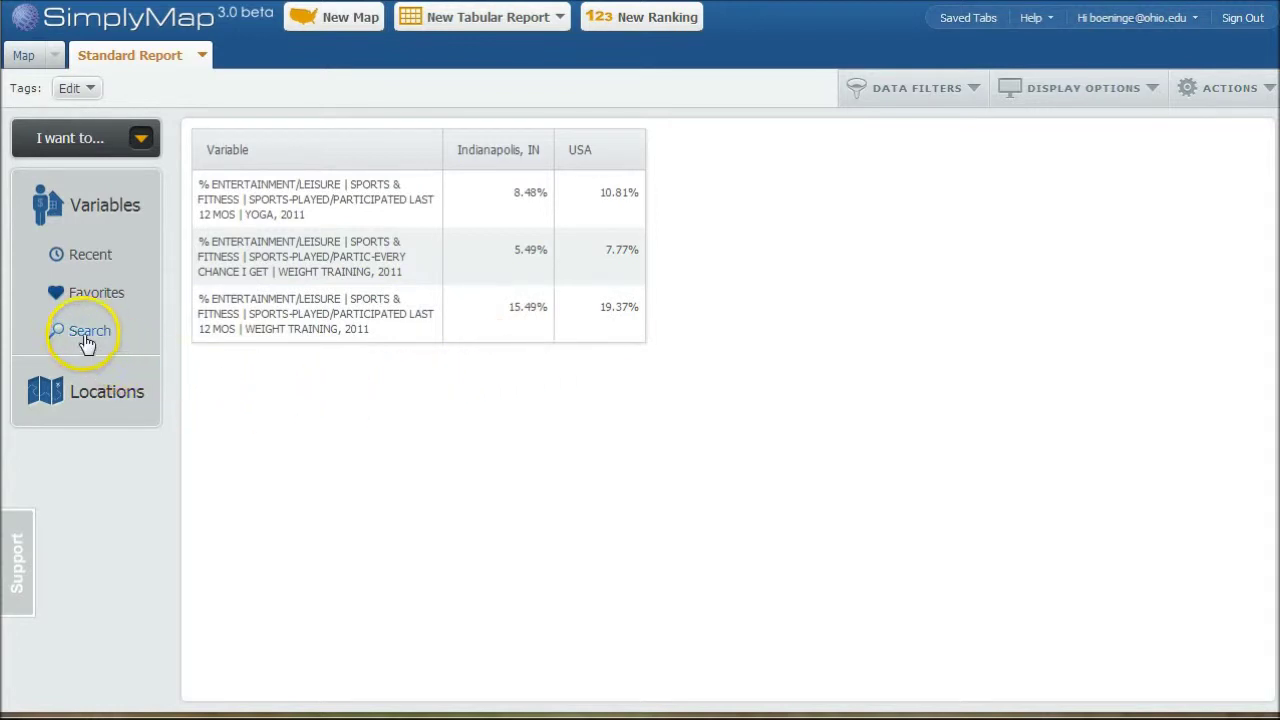
Browse to SimmonsLOCAL > ENTERTAINMENT/LEISURE > PHYSICAL FITNESS PROGRAMS > TIMES A WEEK variables.
{"action": "left_click", "coordinate": [92, 207]}
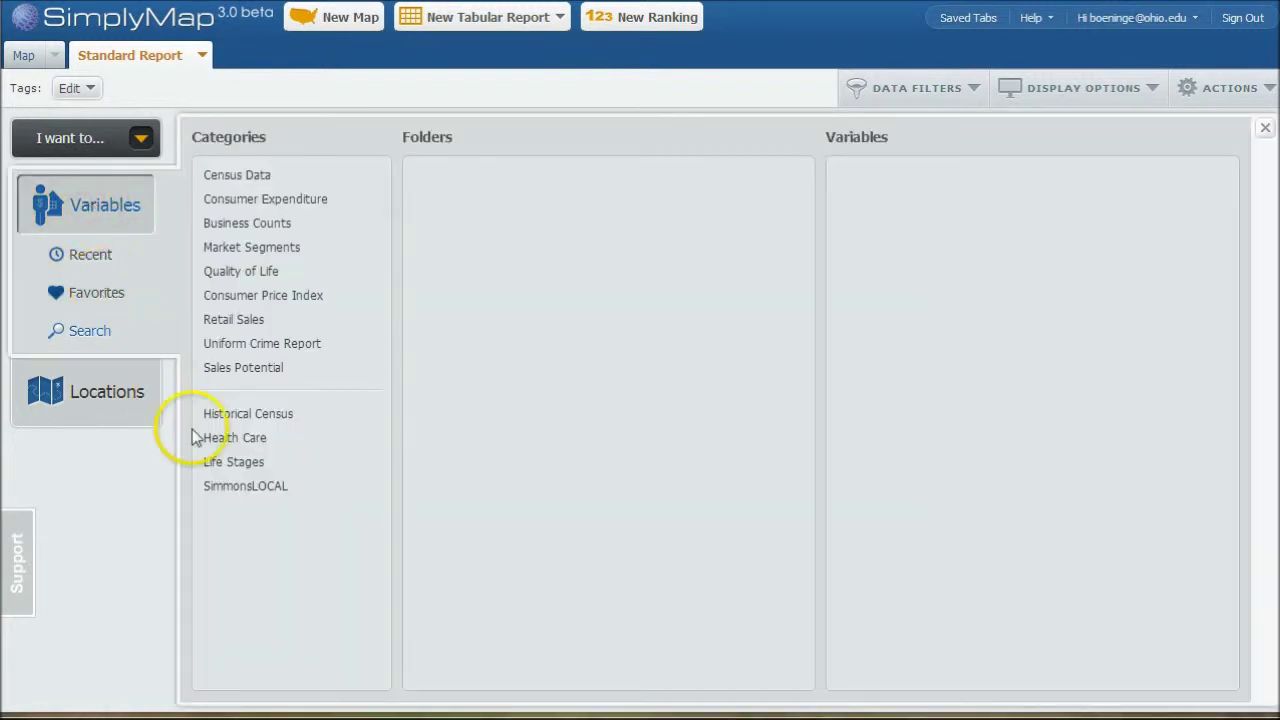
{"action": "left_click", "coordinate": [248, 488]}
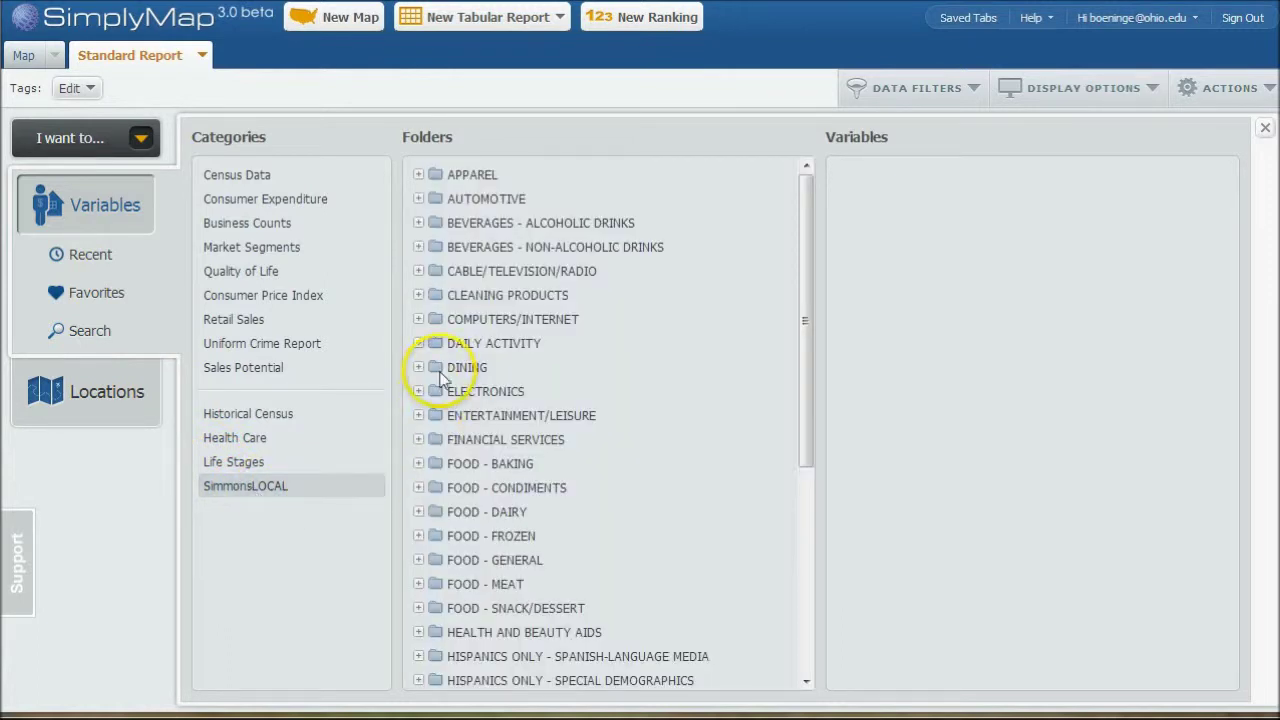
{"action": "scroll", "coordinate": [560, 392], "scroll_direction": "down", "scroll_amount": 3}
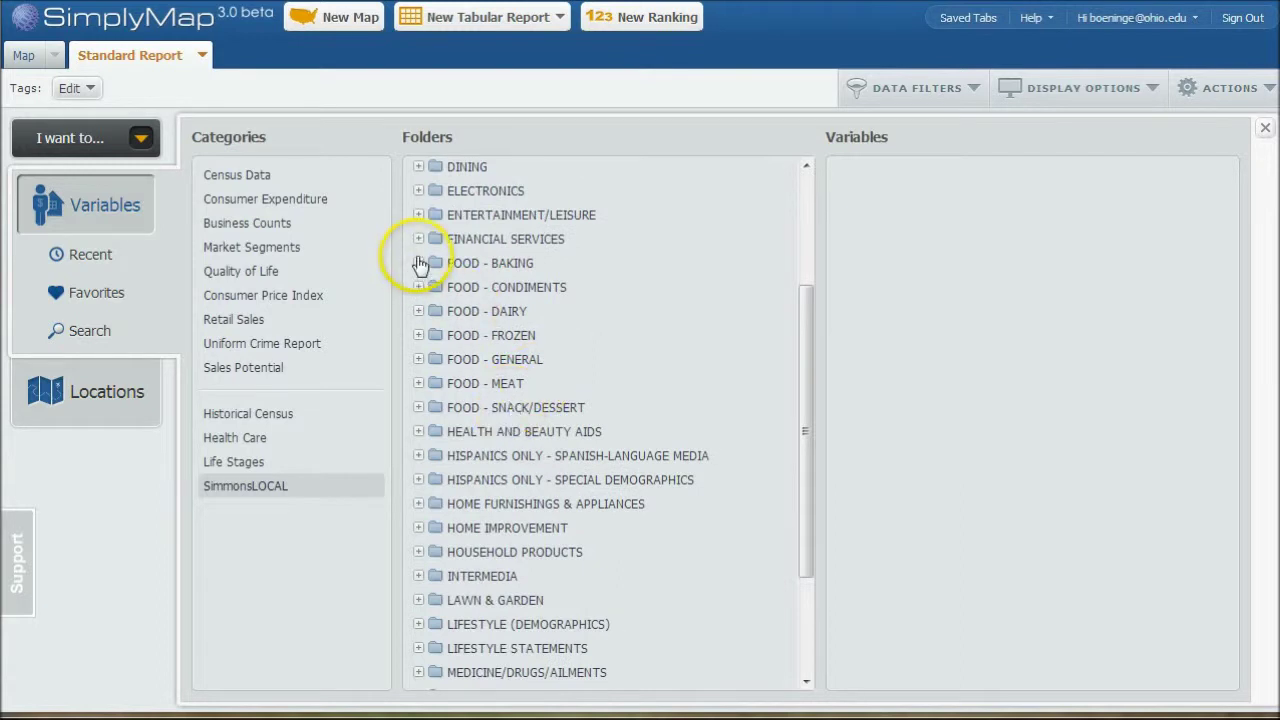
{"action": "left_click", "coordinate": [418, 215]}
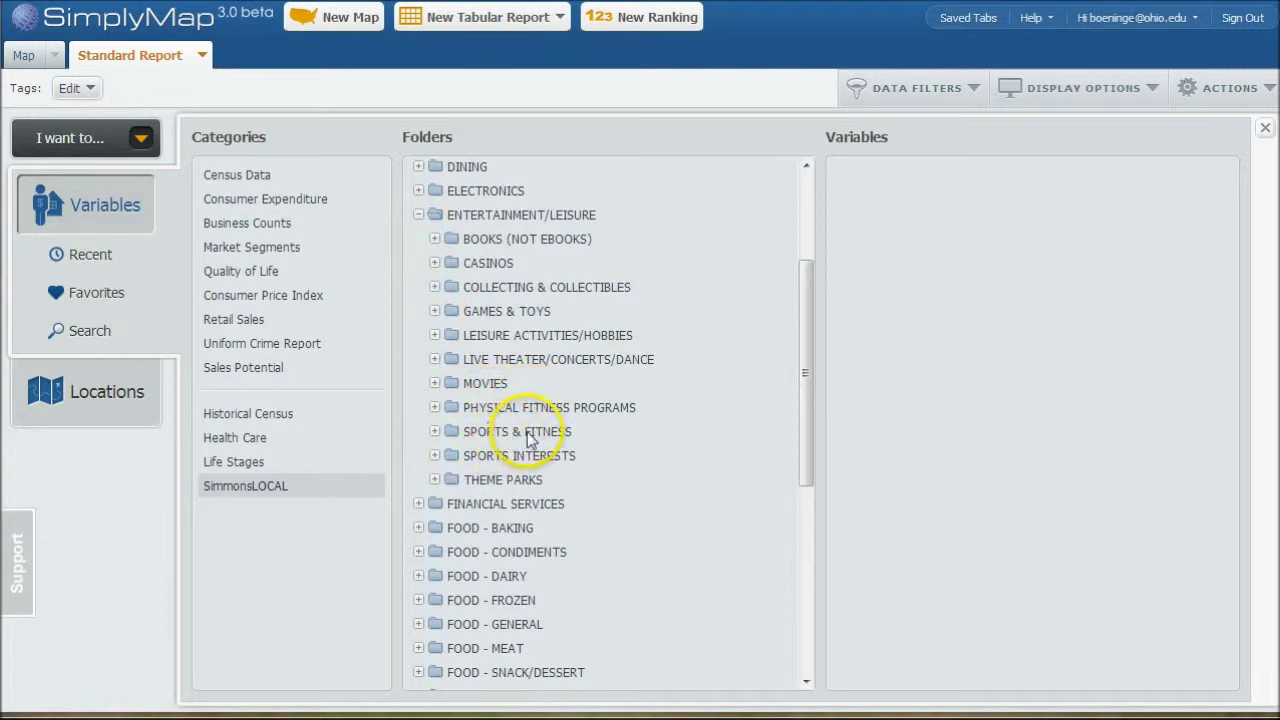
{"action": "left_click", "coordinate": [435, 407]}
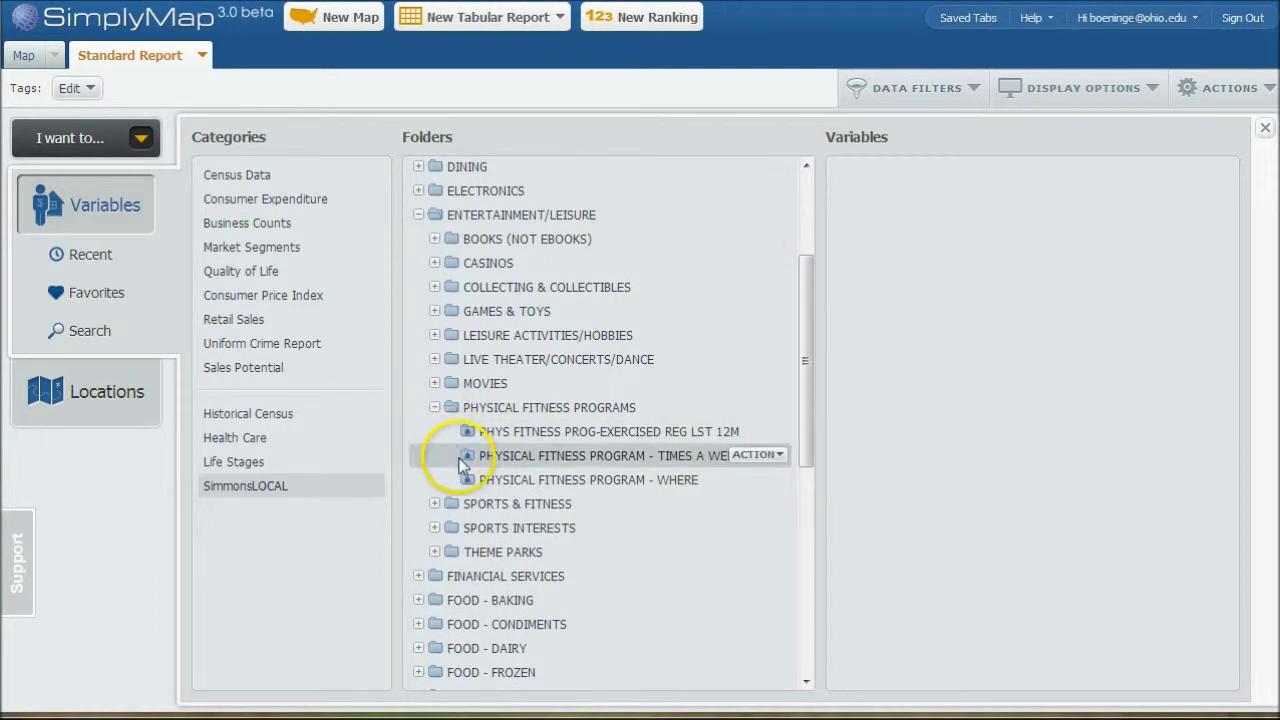
{"action": "left_click", "coordinate": [757, 479]}
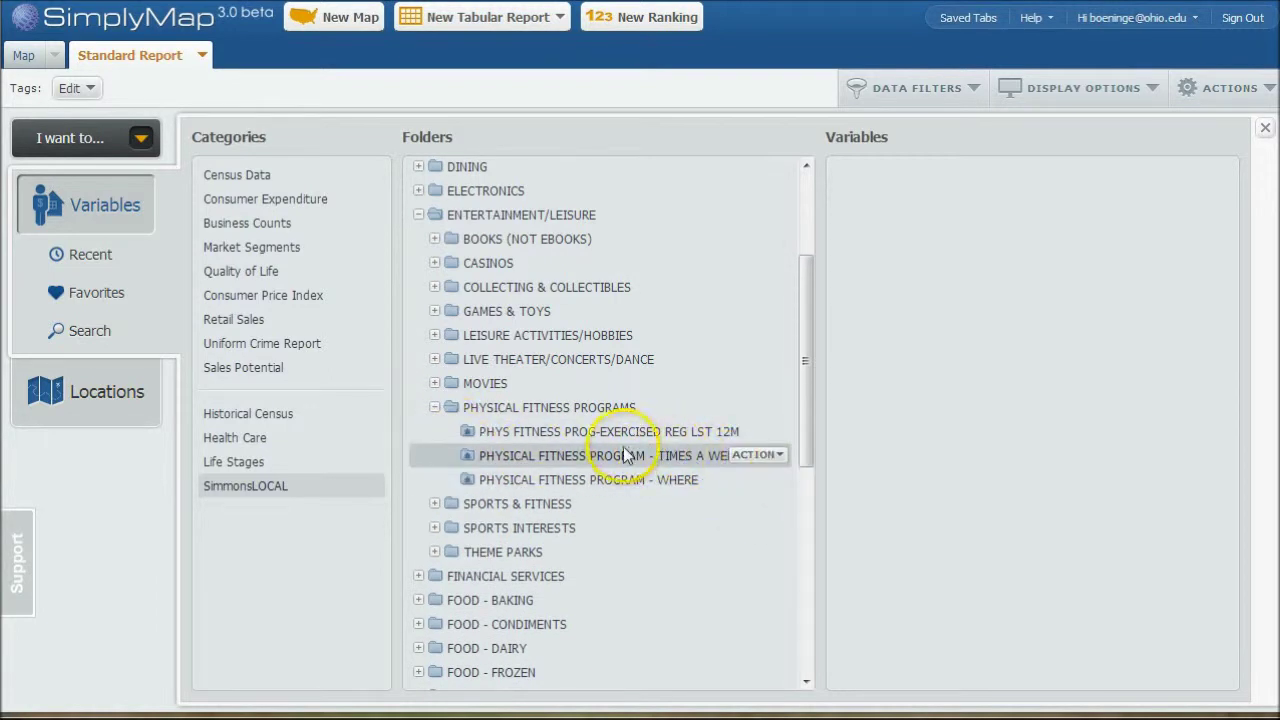
{"action": "left_click", "coordinate": [495, 456]}
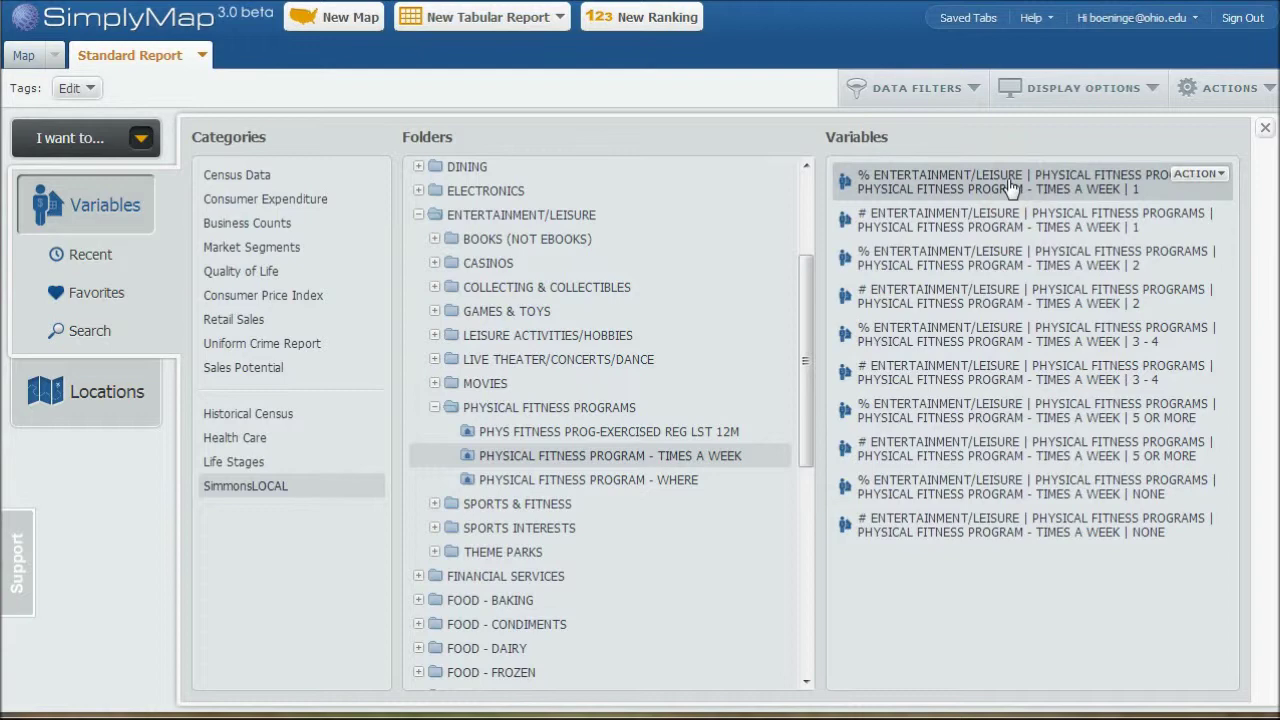
Add the % 2, 3 - 4, 5 OR MORE and NONE times-a-week fitness program variables.
{"action": "left_click", "coordinate": [1198, 250]}
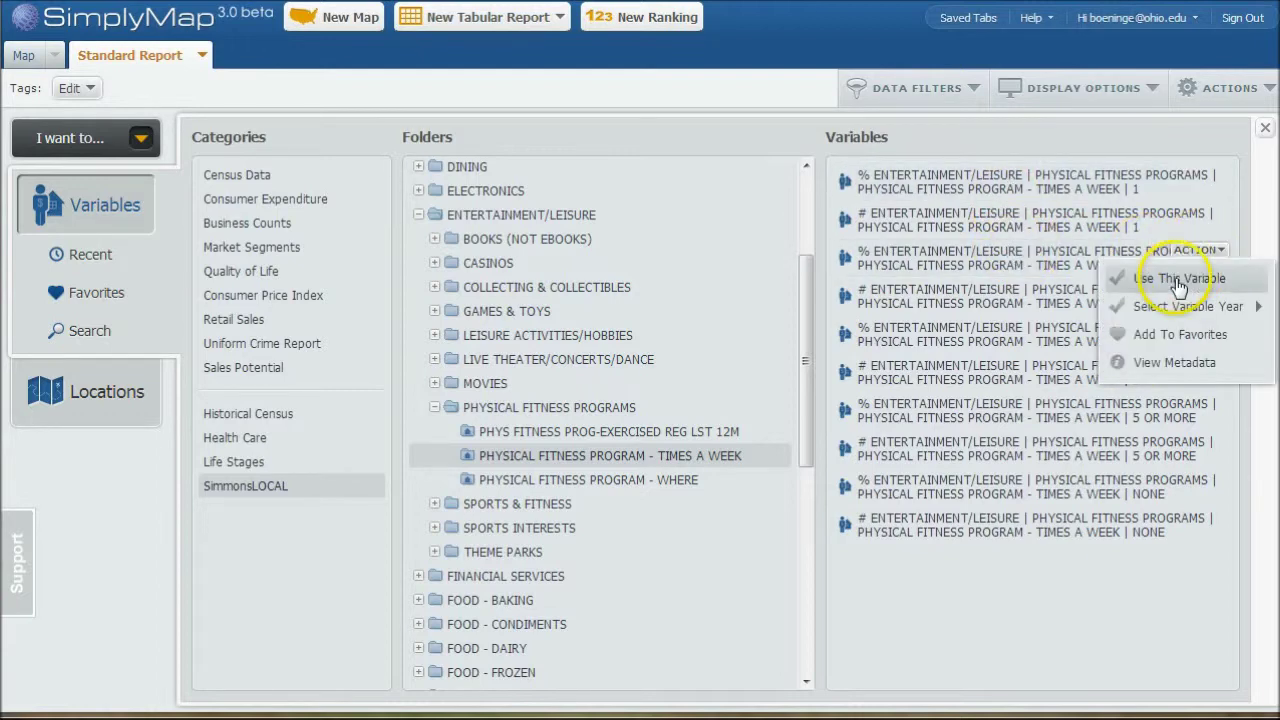
{"action": "left_click", "coordinate": [1177, 280]}
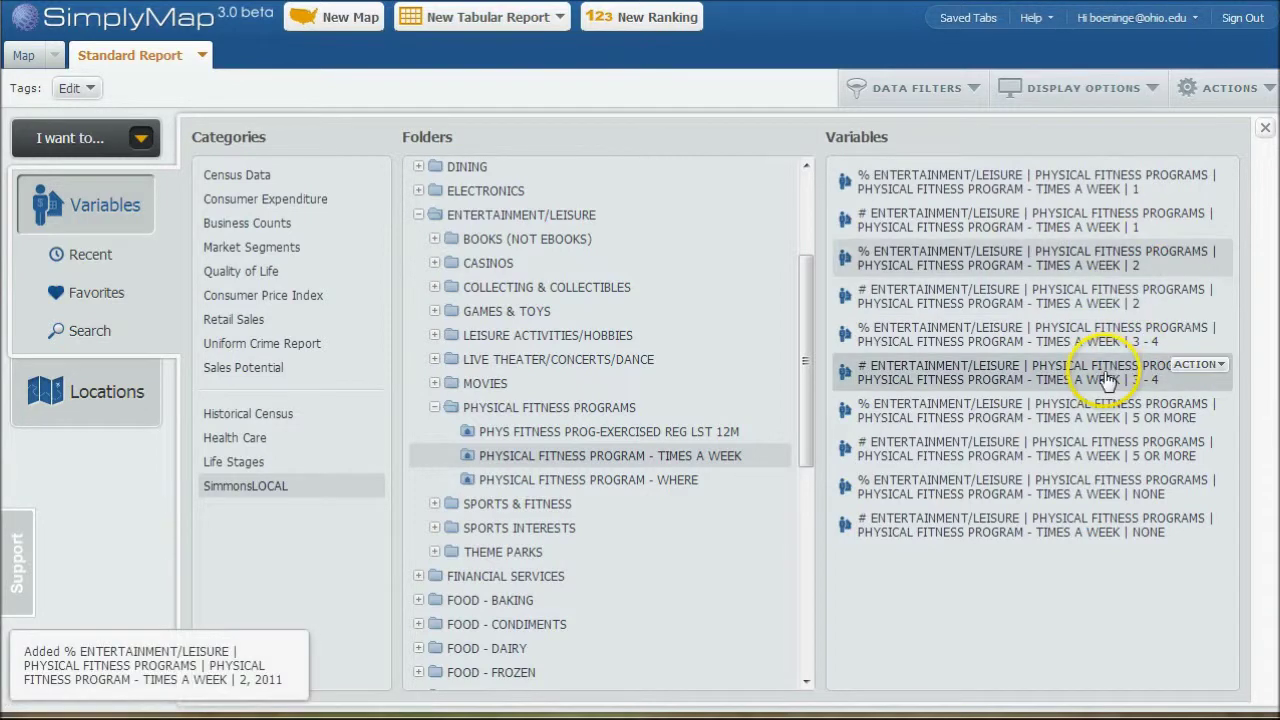
{"action": "left_click", "coordinate": [1200, 326]}
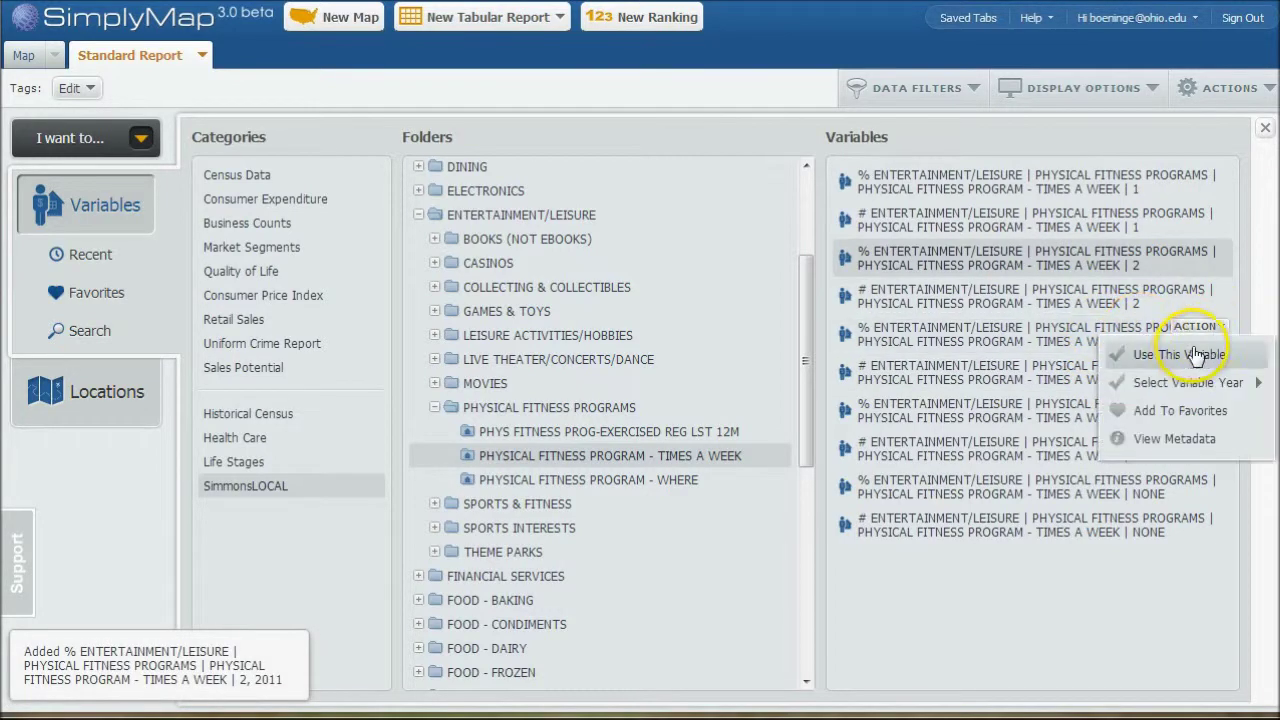
{"action": "left_click", "coordinate": [1189, 360]}
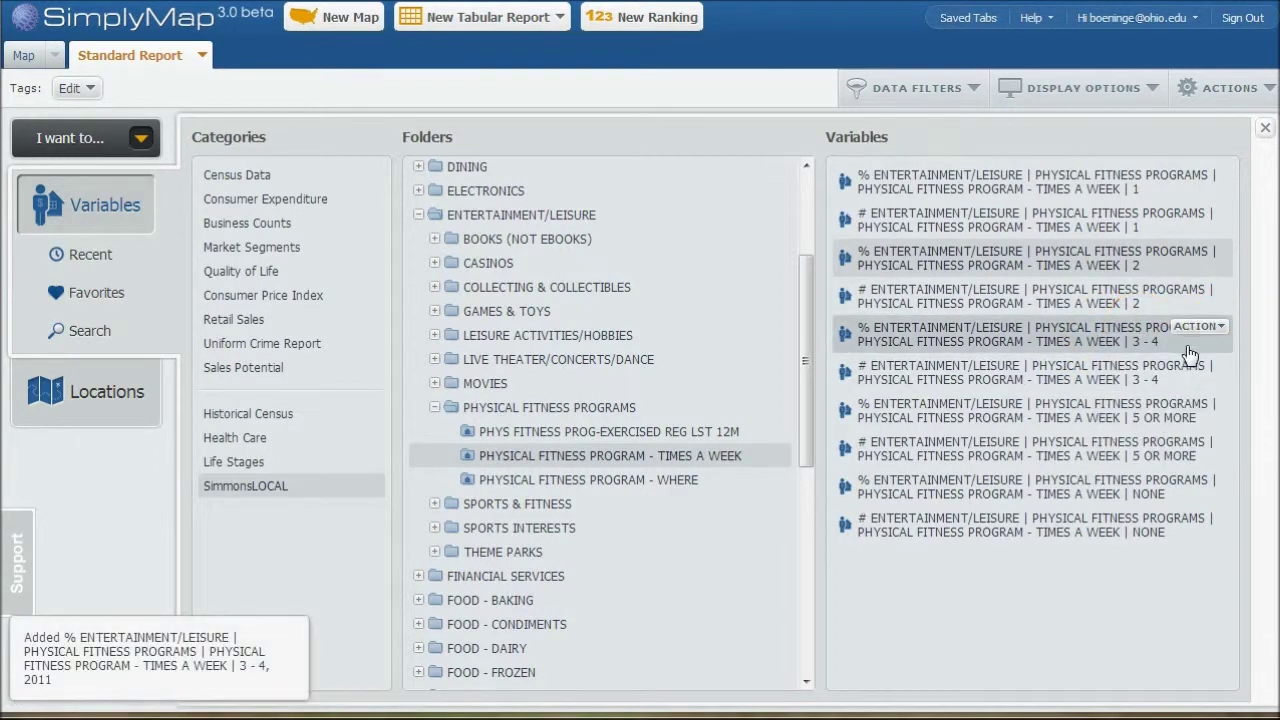
{"action": "left_click", "coordinate": [1200, 365]}
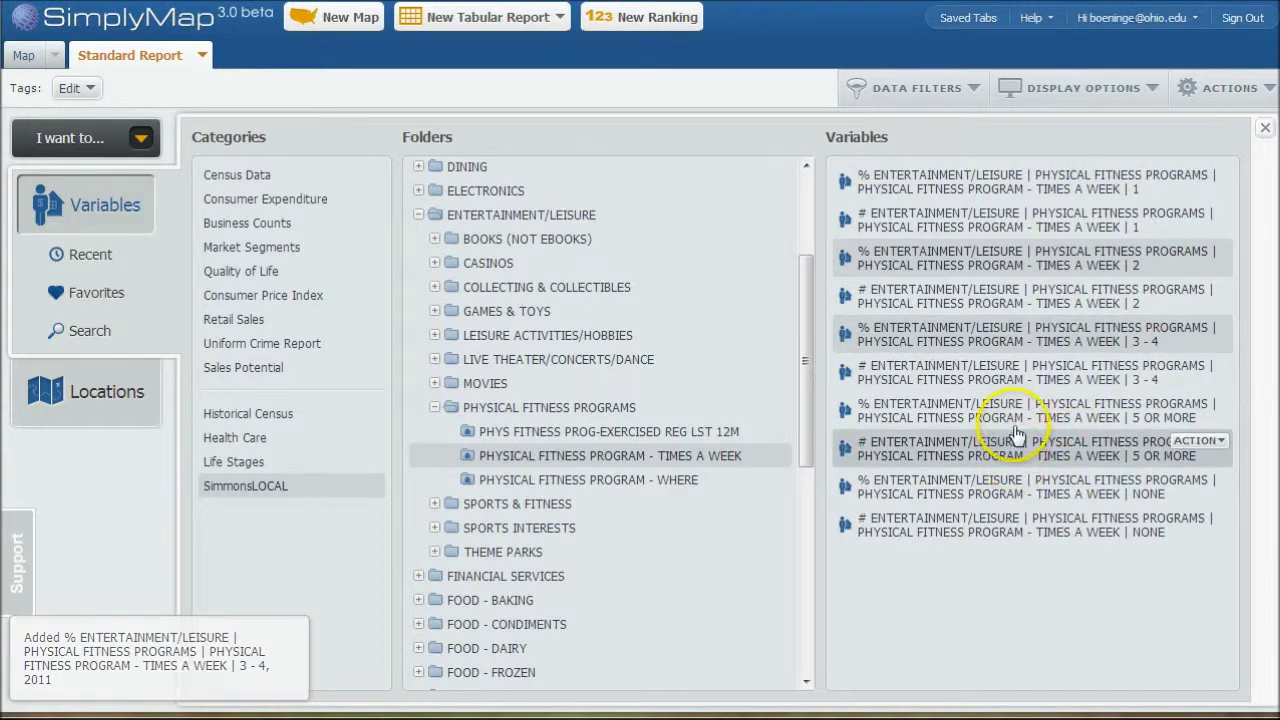
{"action": "left_click", "coordinate": [1200, 402]}
{"action": "left_click", "coordinate": [1174, 431]}
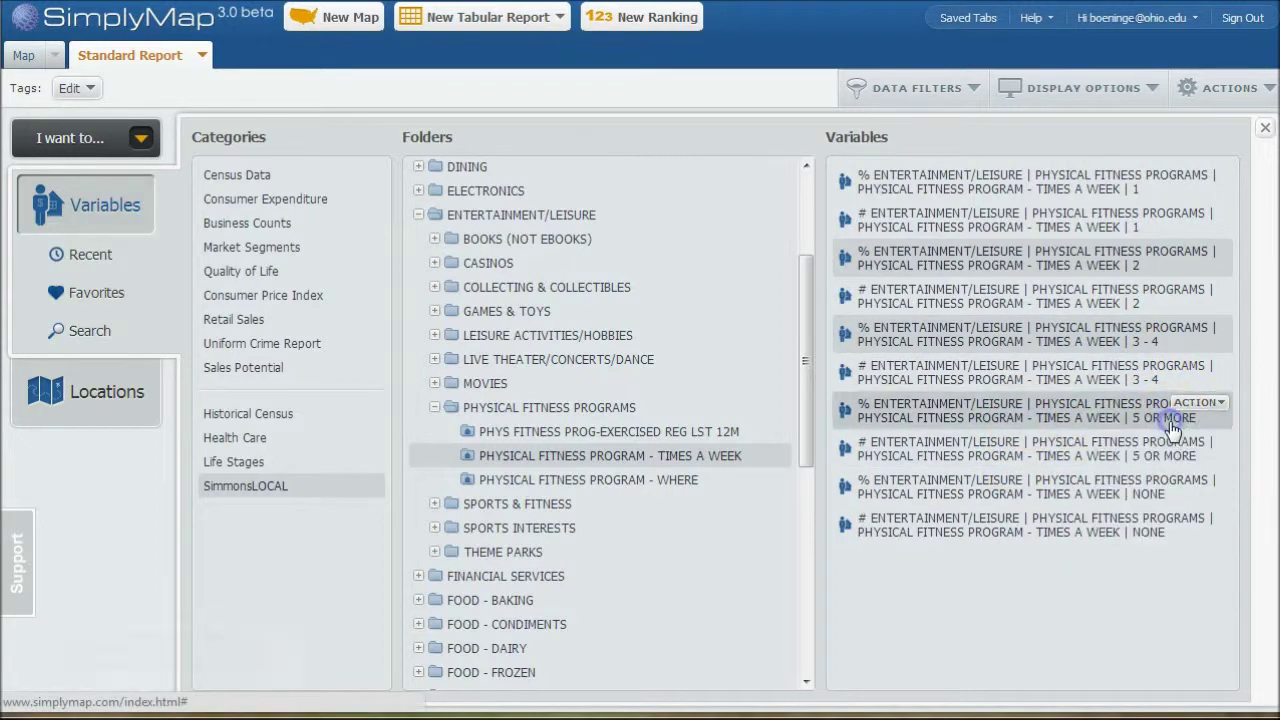
{"action": "left_click", "coordinate": [1198, 479]}
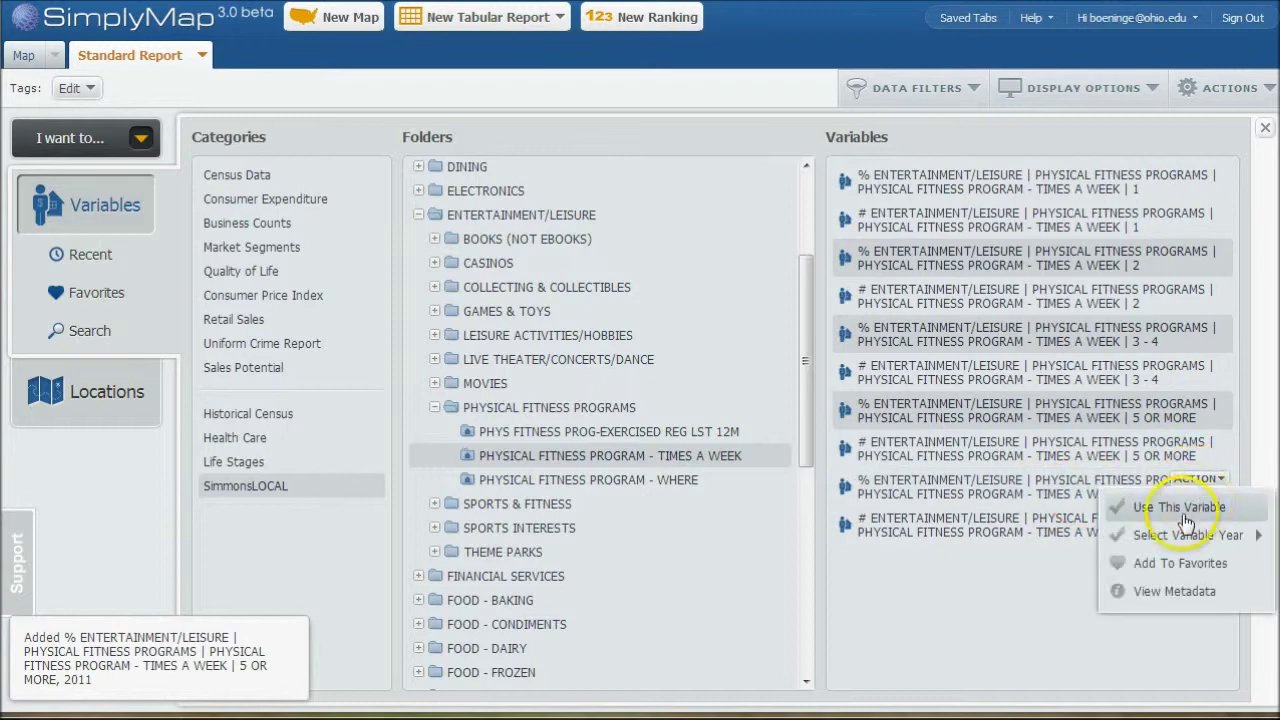
{"action": "left_click", "coordinate": [1185, 510]}
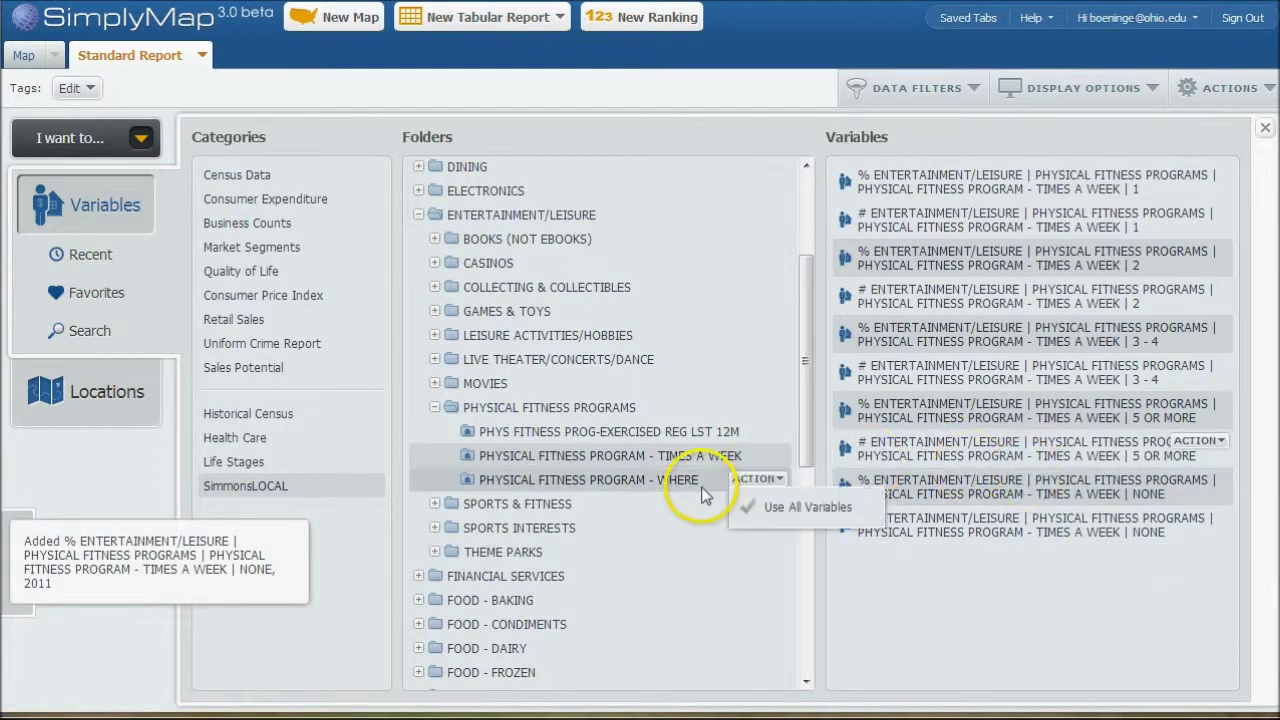
Expand SPORTS & FITNESS and step through the SPORTS-PLAYED folders to the PARTIC-SELDOM variable list.
{"action": "left_click", "coordinate": [435, 505]}
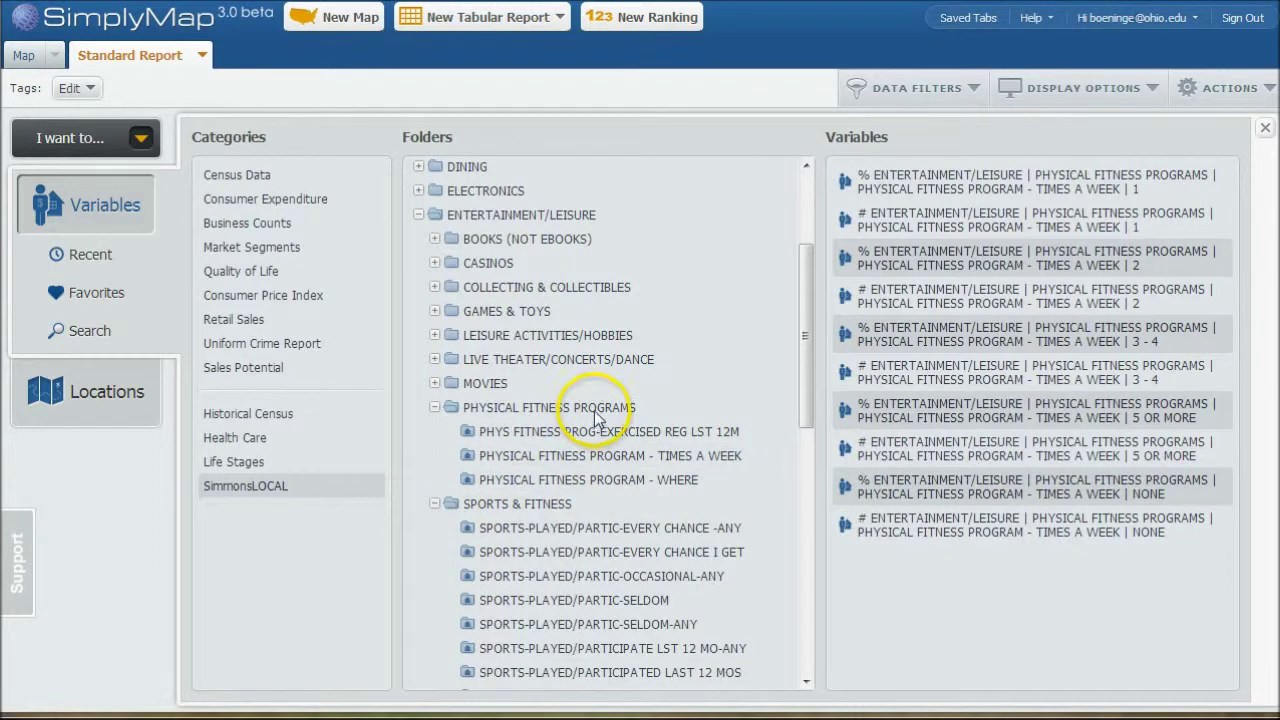
{"action": "scroll", "coordinate": [595, 417], "scroll_direction": "down", "scroll_amount": 2}
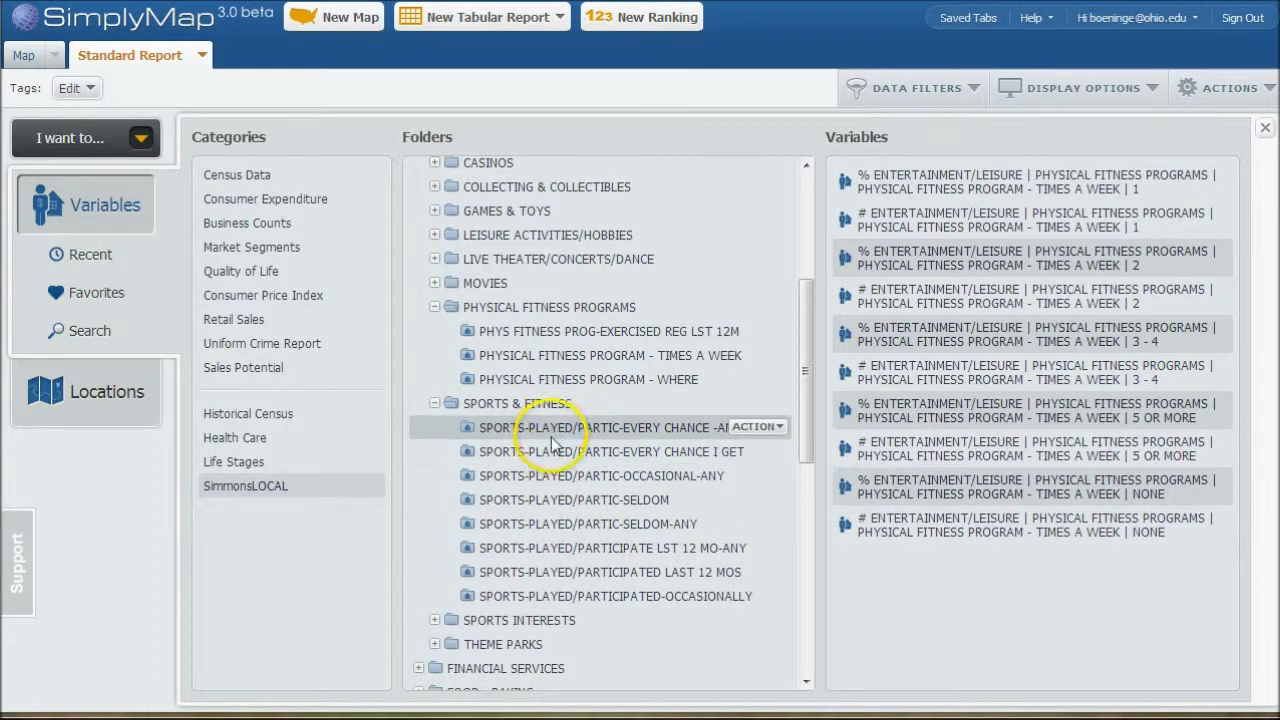
{"action": "left_click", "coordinate": [554, 429]}
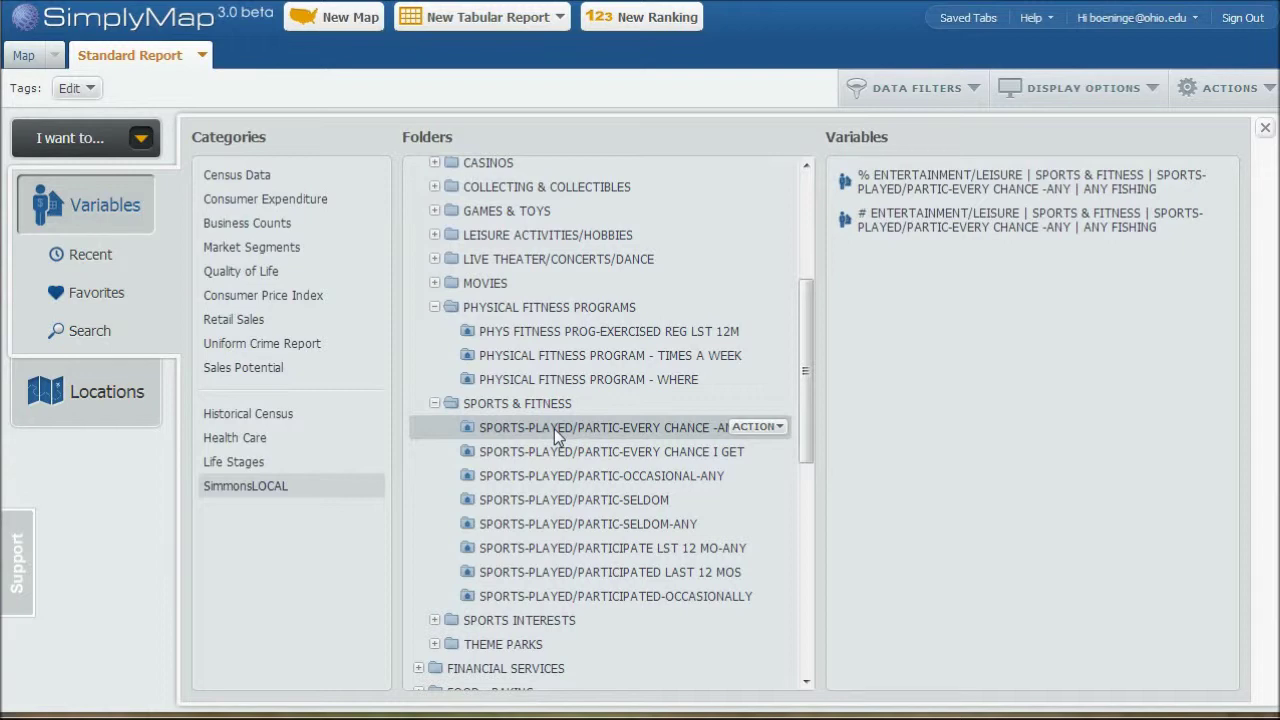
{"action": "left_click", "coordinate": [514, 455]}
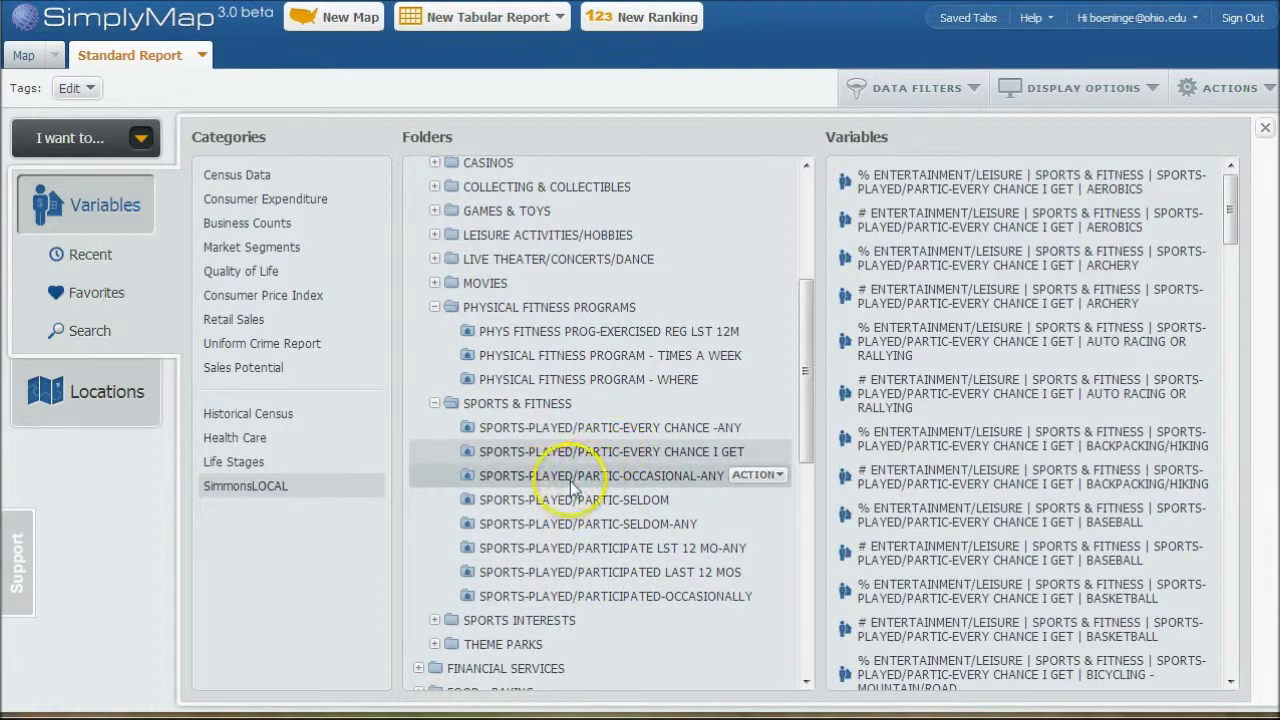
{"action": "left_click", "coordinate": [550, 477]}
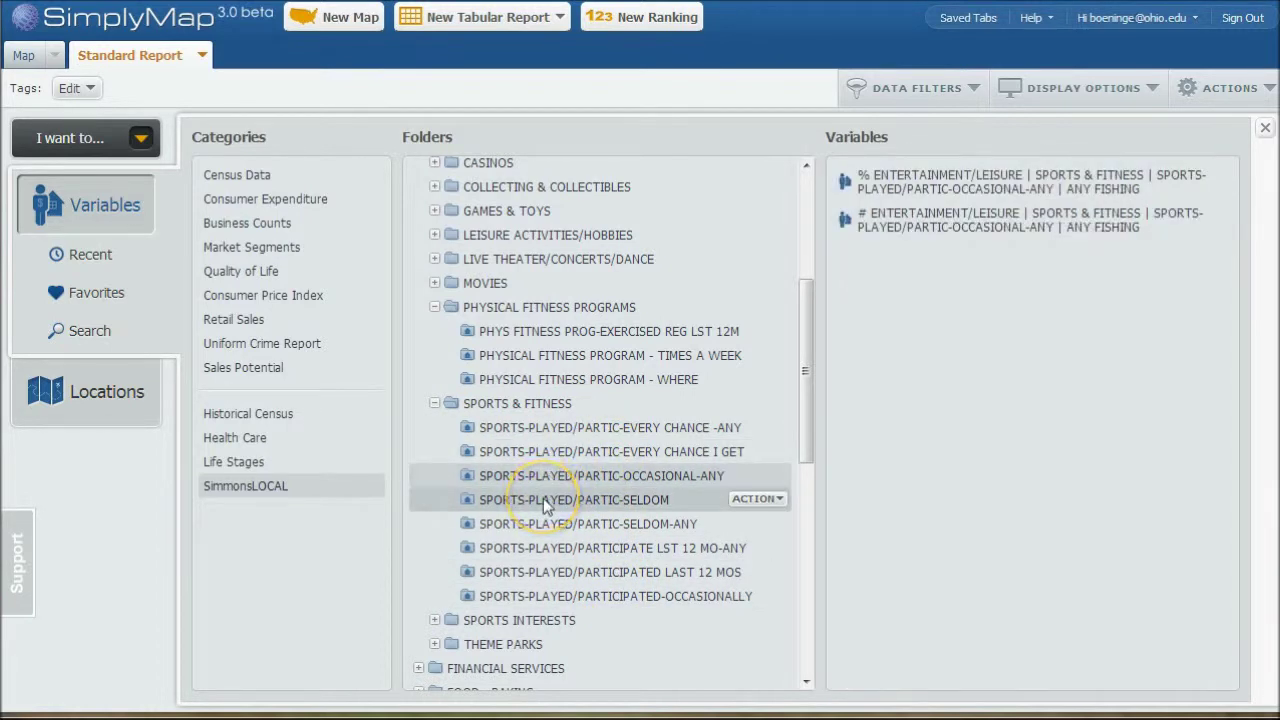
{"action": "left_click", "coordinate": [545, 501]}
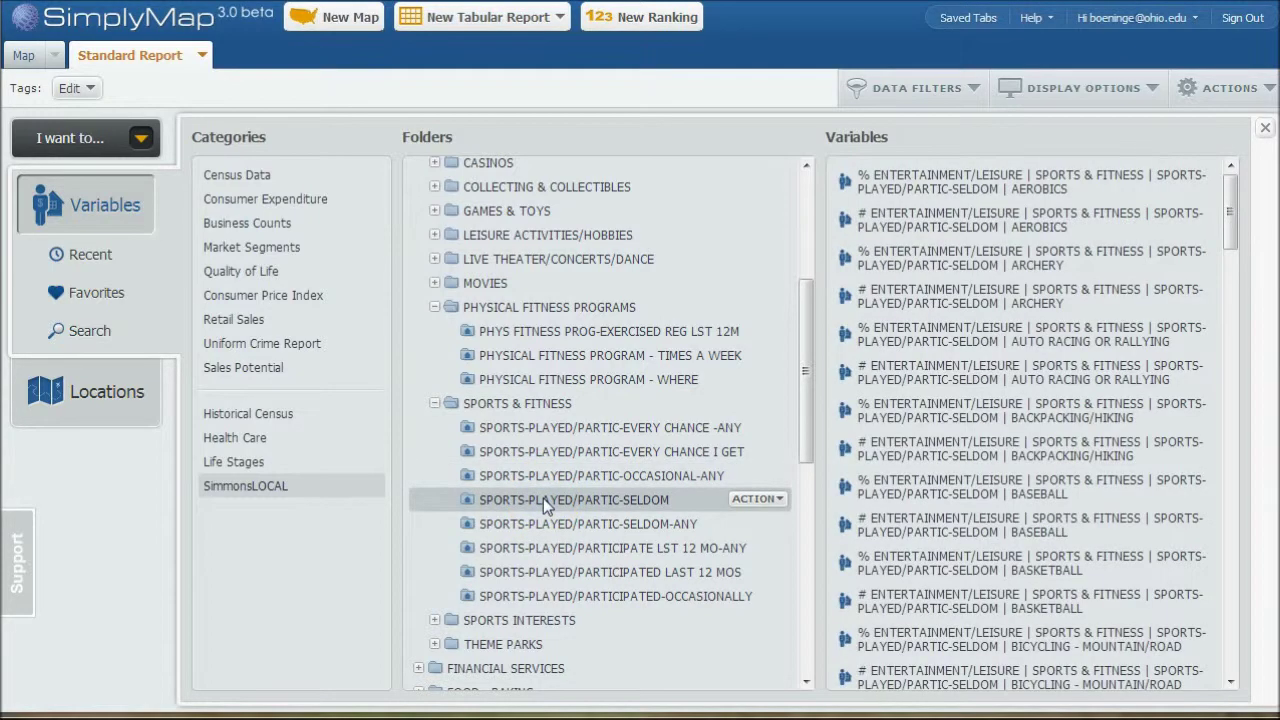
{"action": "scroll", "coordinate": [1068, 390], "scroll_direction": "down", "scroll_amount": 4}
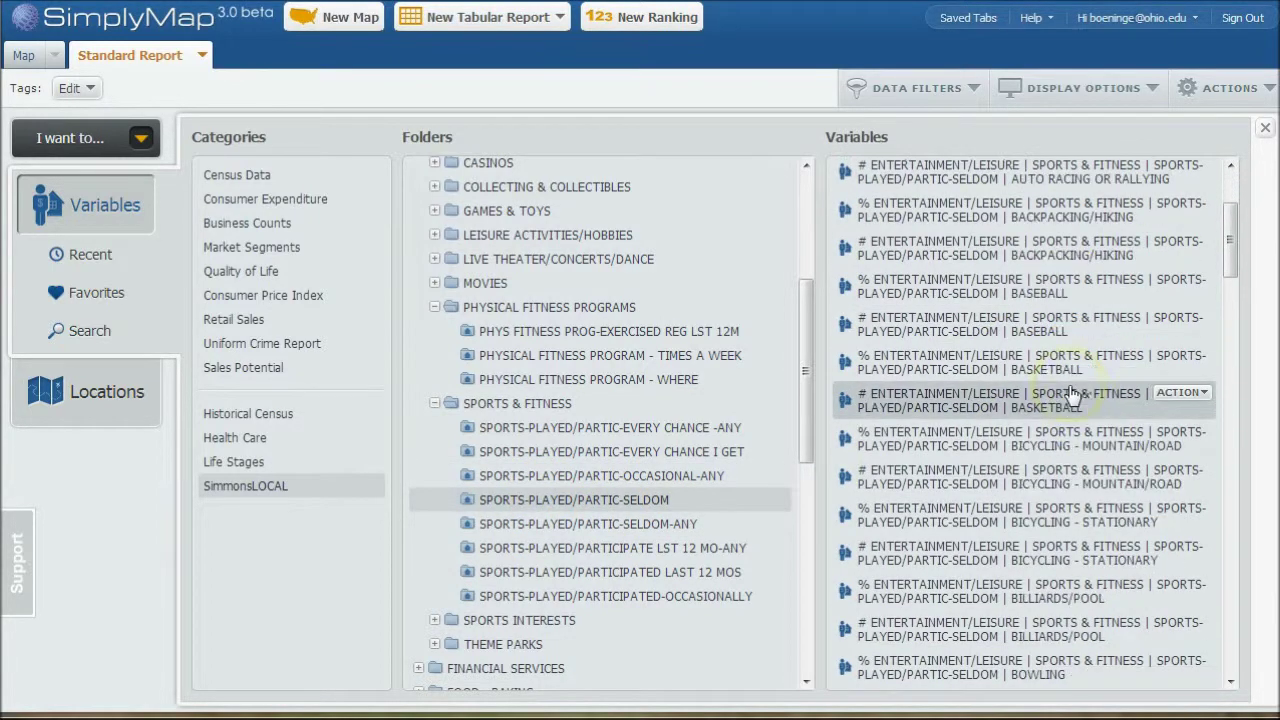
{"action": "scroll", "coordinate": [1070, 392], "scroll_direction": "down", "scroll_amount": 3}
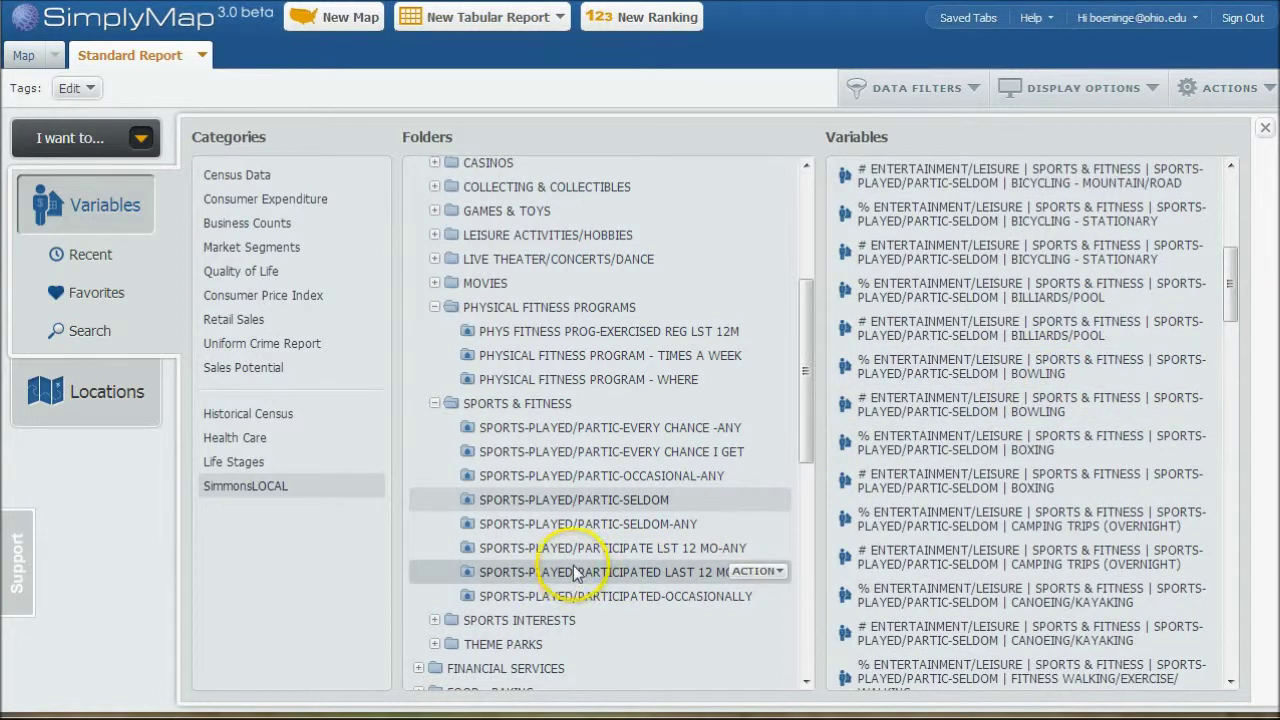
Close the variable browser and add Chicago, IL (state Illinois) as a city location.
{"action": "left_click", "coordinate": [1265, 128]}
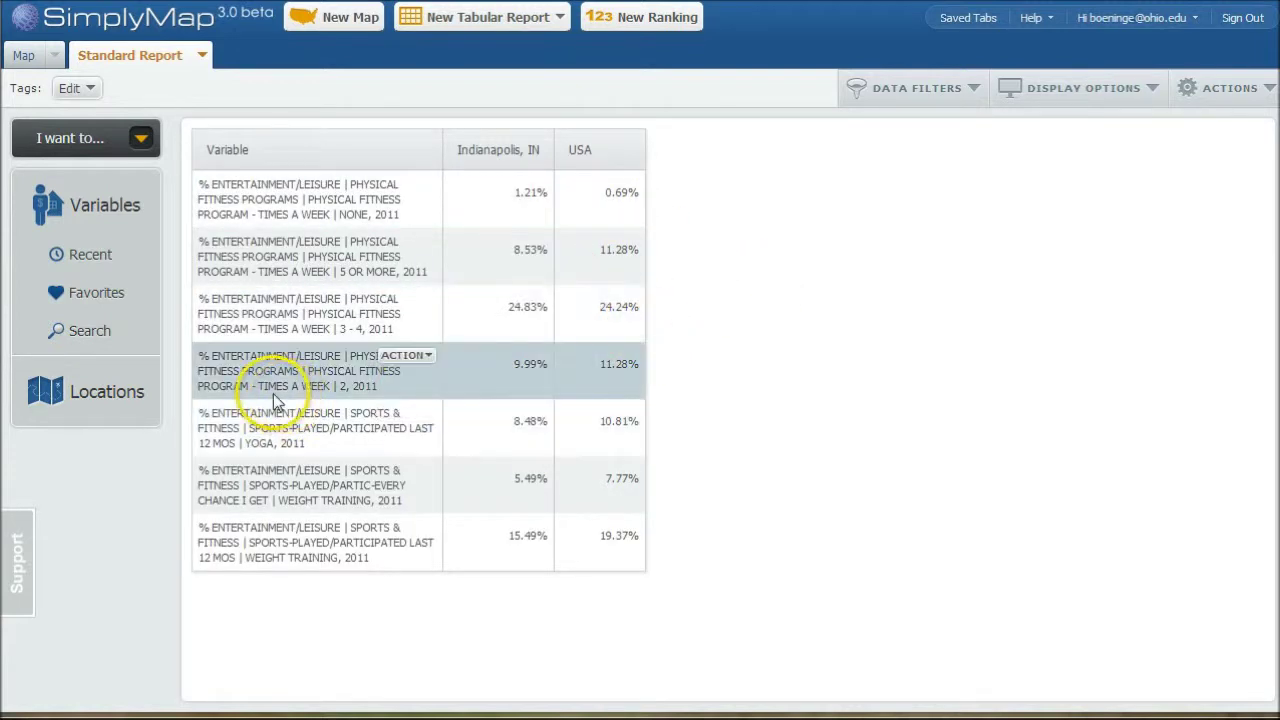
{"action": "left_click", "coordinate": [86, 393]}
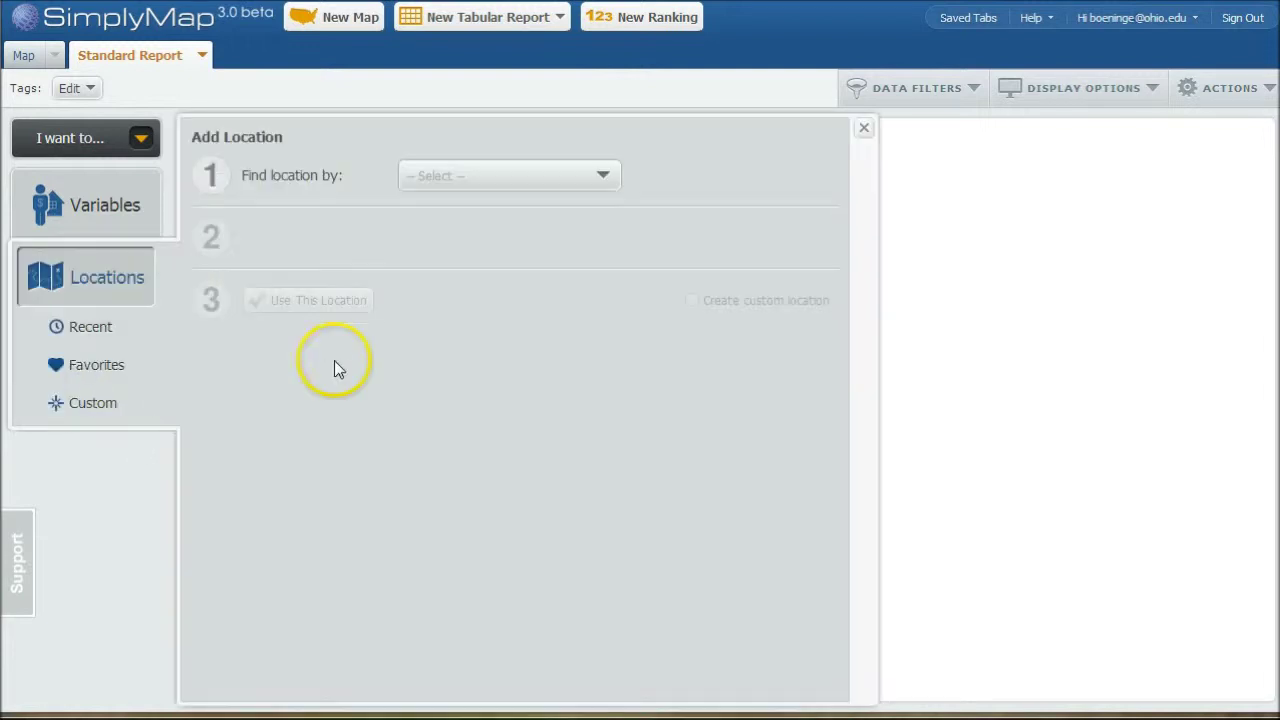
{"action": "left_click", "coordinate": [603, 181]}
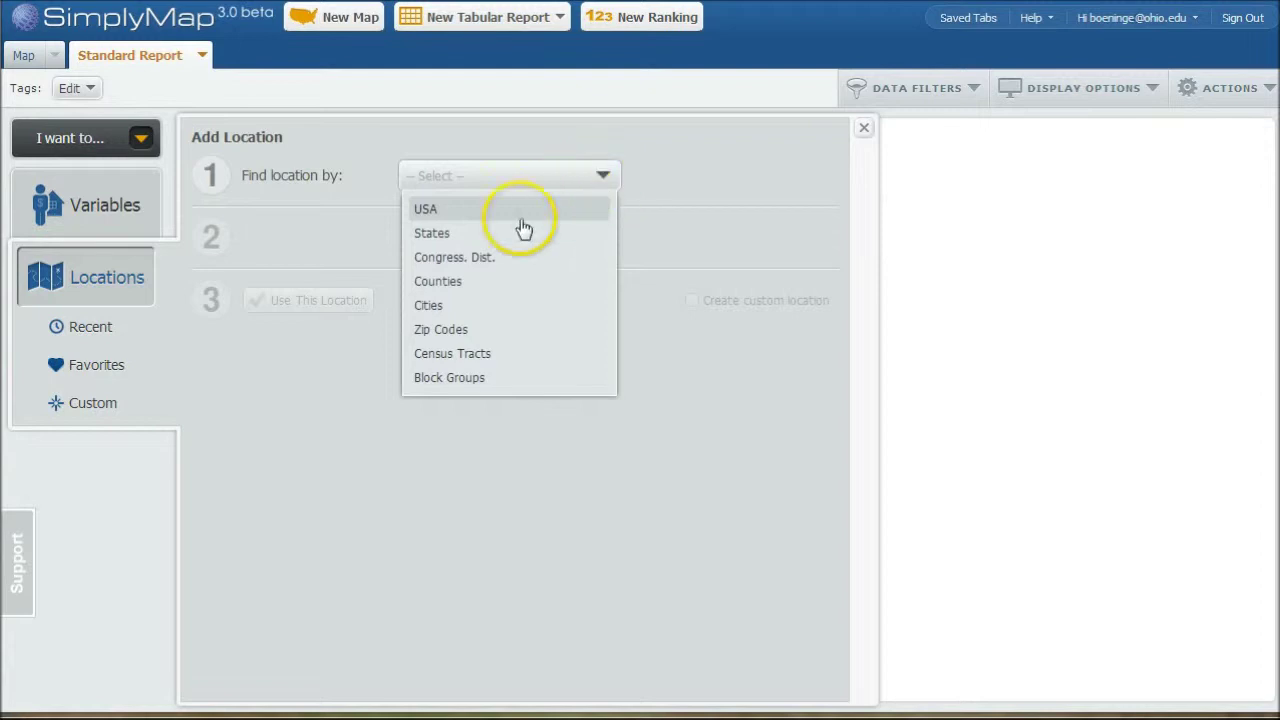
{"action": "left_click", "coordinate": [430, 305]}
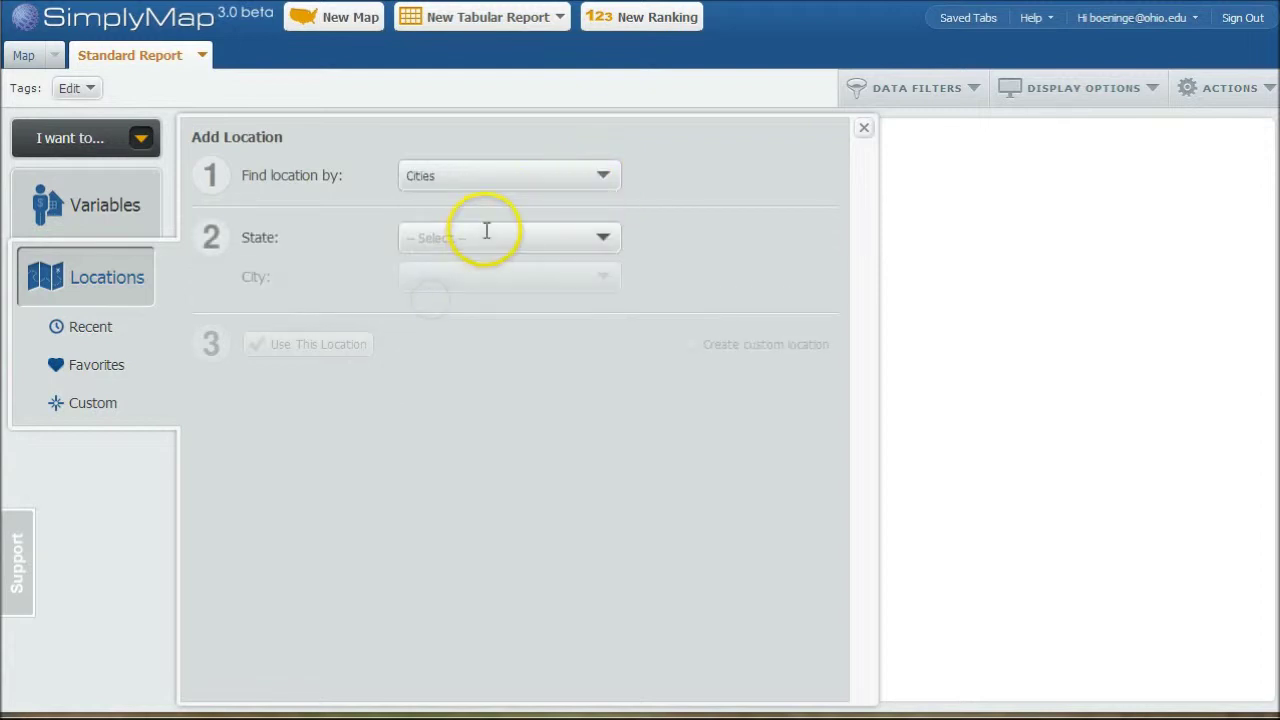
{"action": "left_click", "coordinate": [485, 238]}
{"action": "type", "text": "Illinois"}
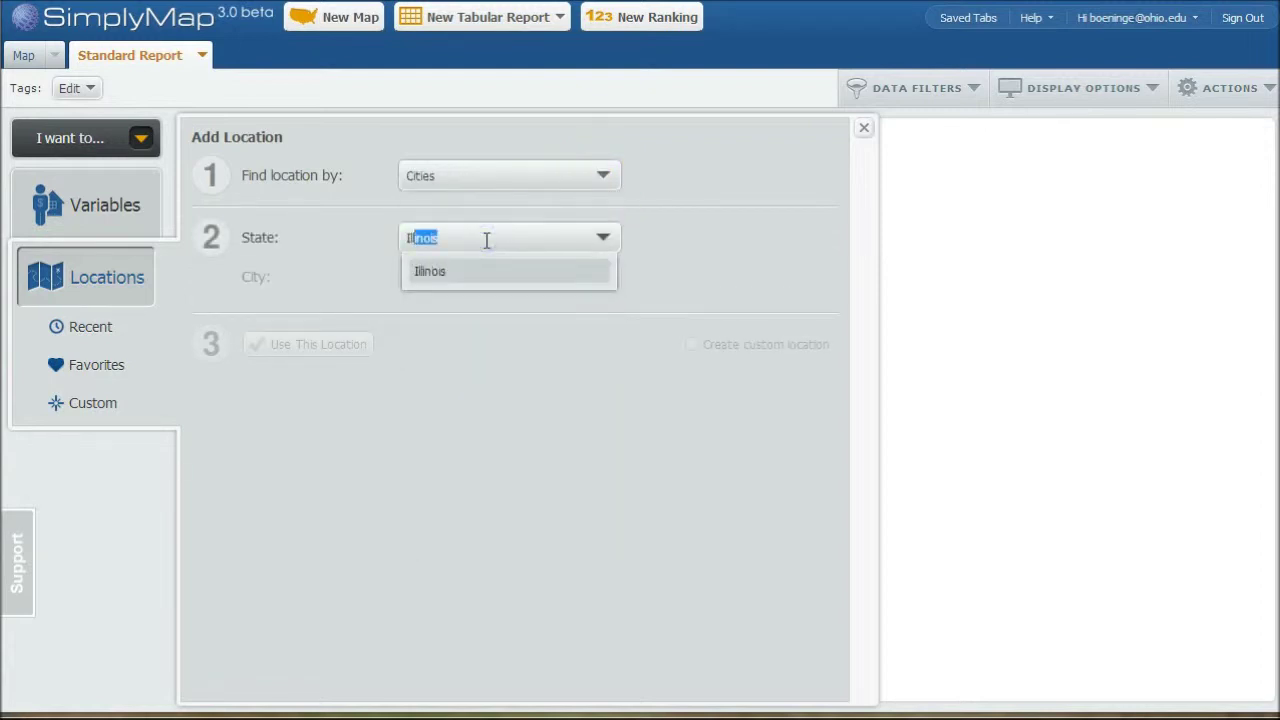
{"action": "left_click", "coordinate": [487, 274]}
{"action": "left_click", "coordinate": [474, 280]}
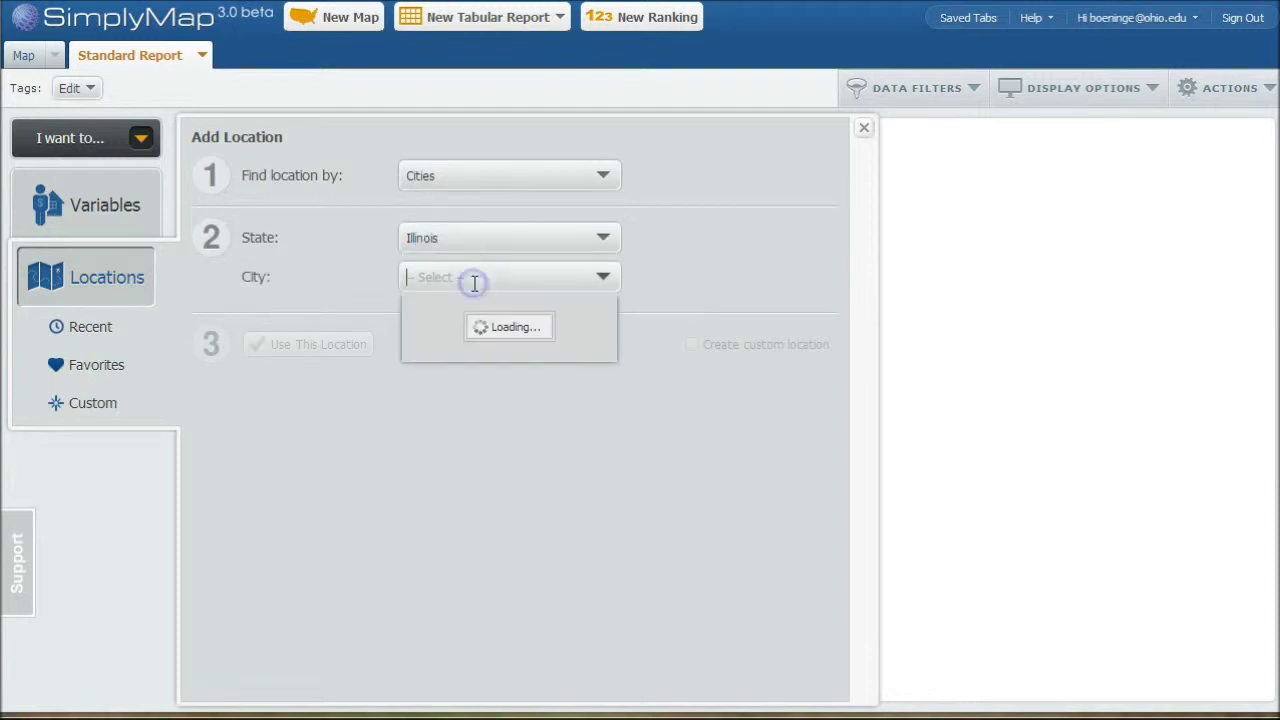
{"action": "type", "text": "Chicago Heights, IL"}
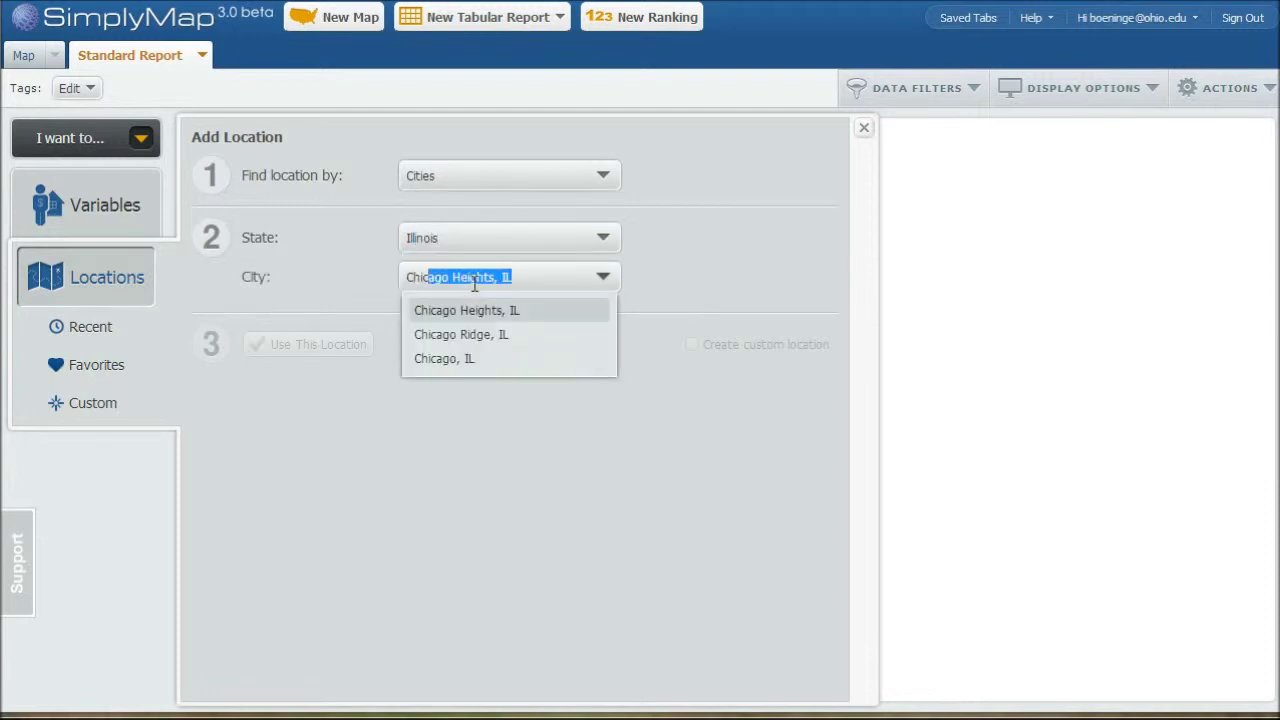
{"action": "left_click", "coordinate": [455, 359]}
{"action": "left_click", "coordinate": [313, 347]}
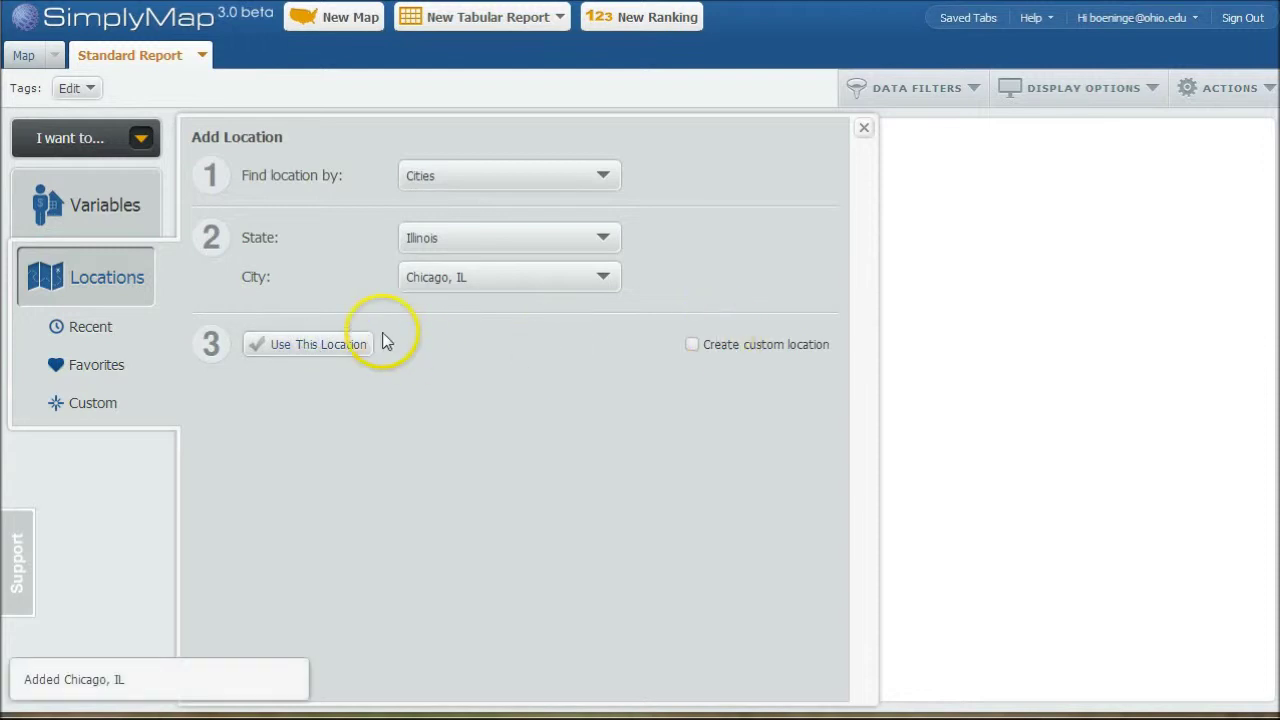
Close the location panel and download the Indianapolis, Chicago and USA report as an Excel file.
{"action": "left_click", "coordinate": [864, 128]}
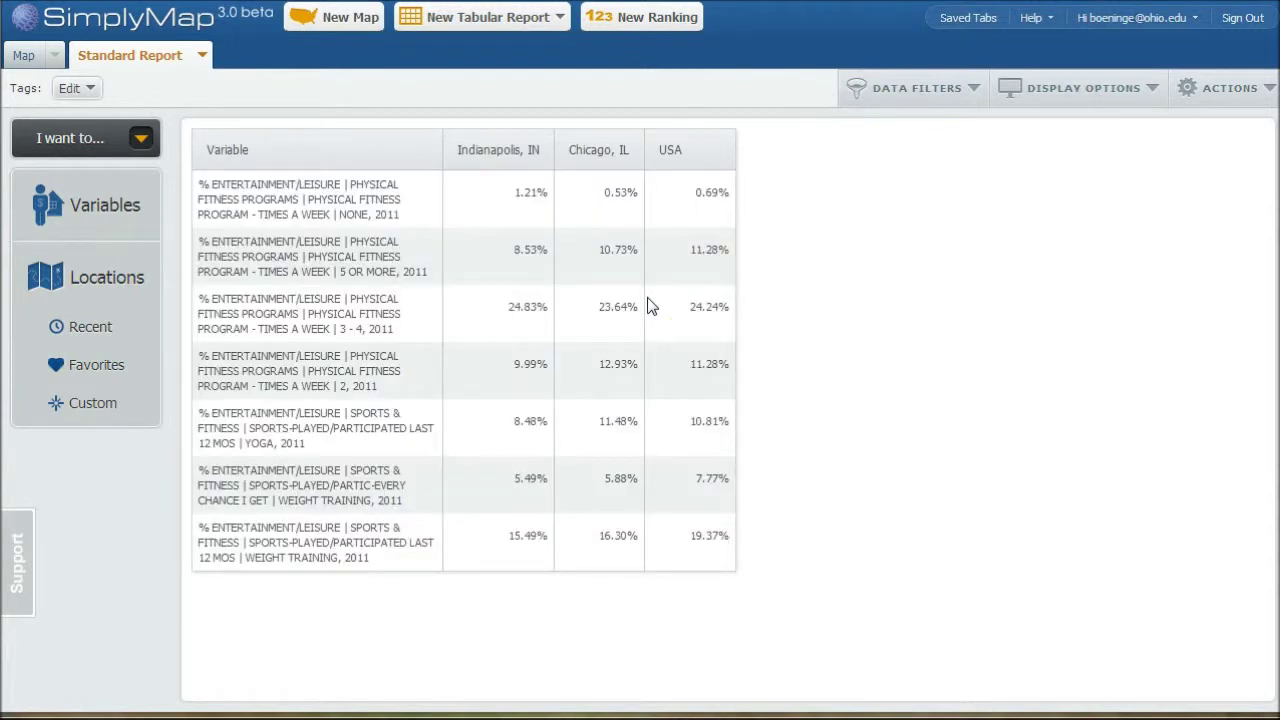
{"action": "left_click", "coordinate": [1250, 88]}
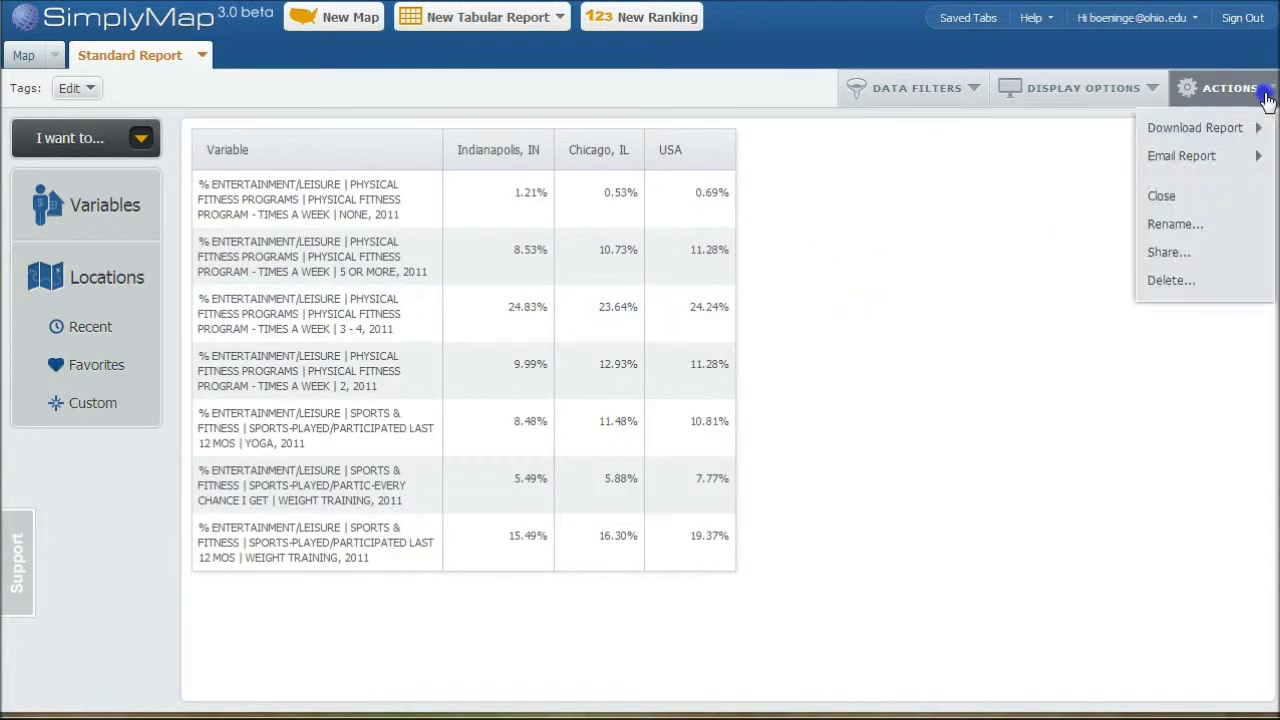
{"action": "left_click", "coordinate": [1198, 127]}
{"action": "left_click", "coordinate": [1071, 135]}
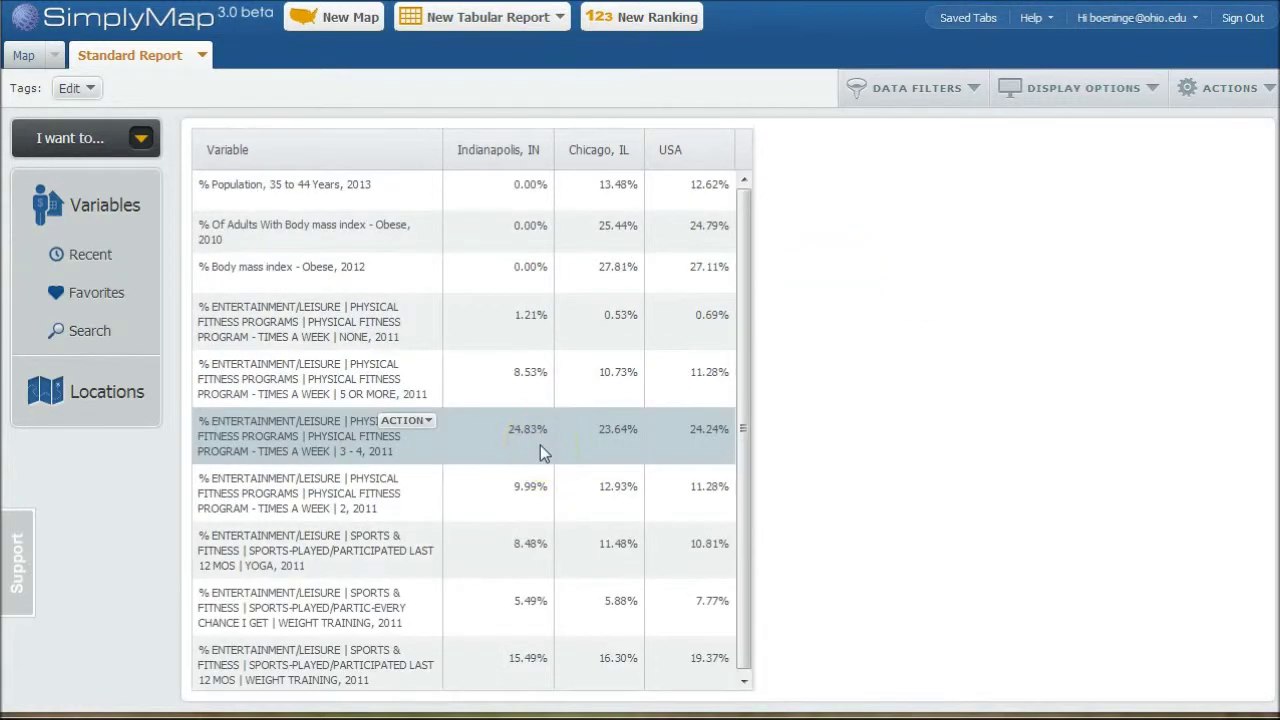
Create a new ranking in the wizard, using recent location Indianapolis, IN.
{"action": "left_click", "coordinate": [631, 20]}
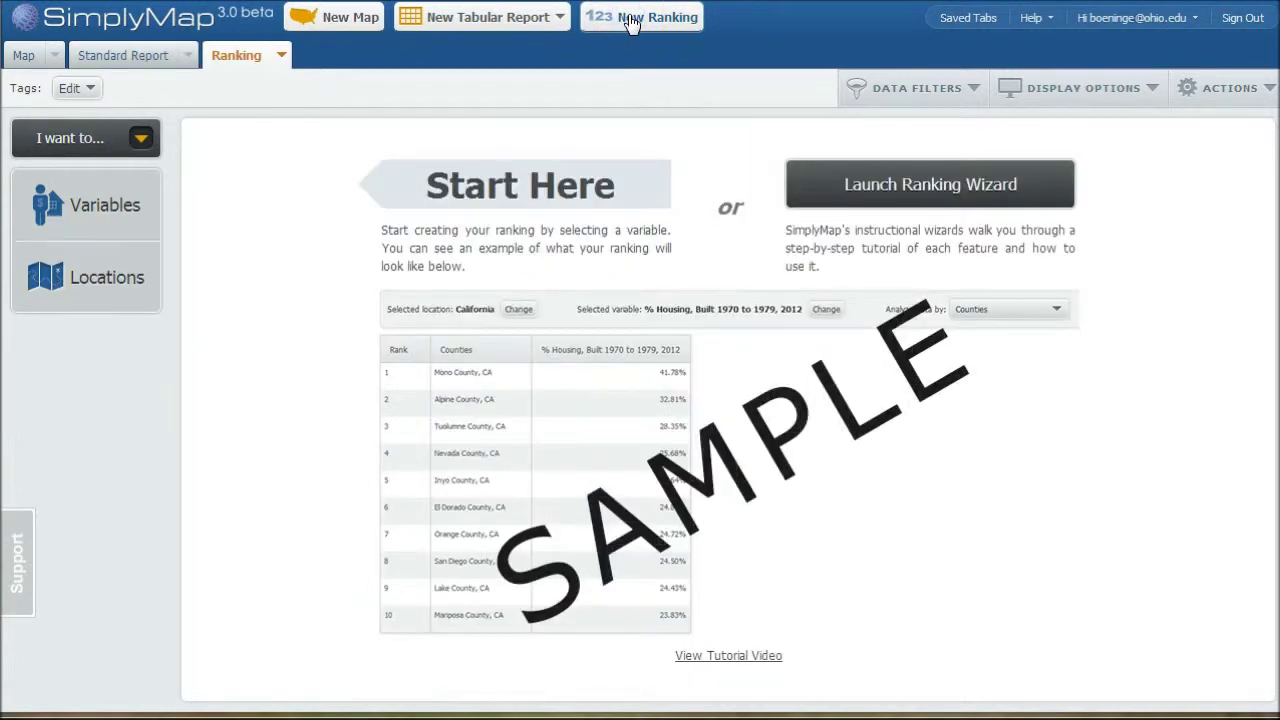
{"action": "left_click", "coordinate": [912, 190]}
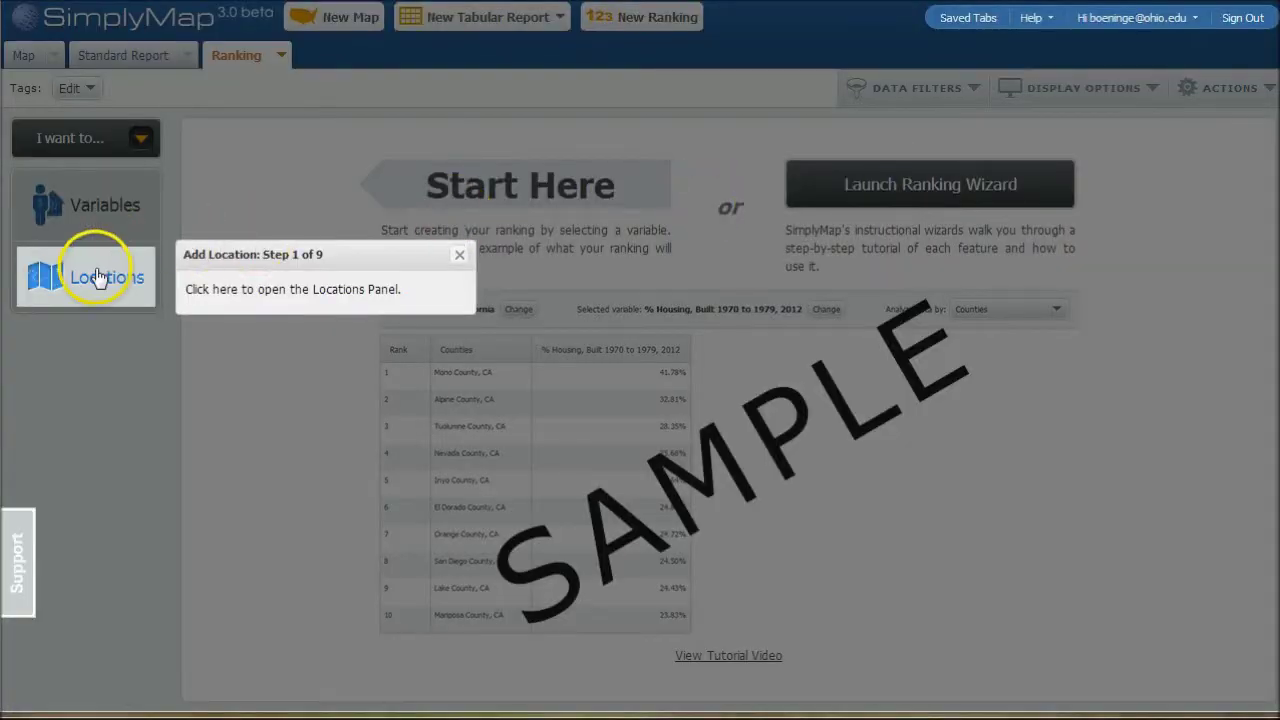
{"action": "left_click", "coordinate": [98, 278]}
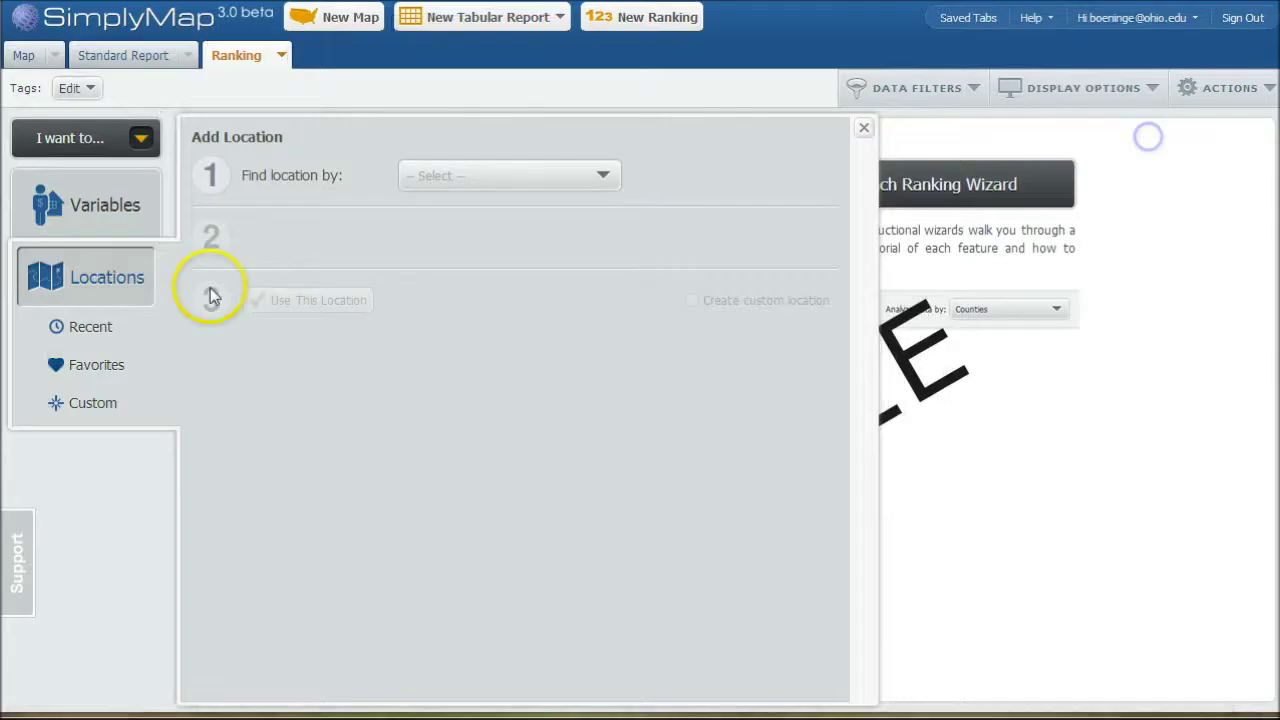
{"action": "left_click", "coordinate": [87, 328]}
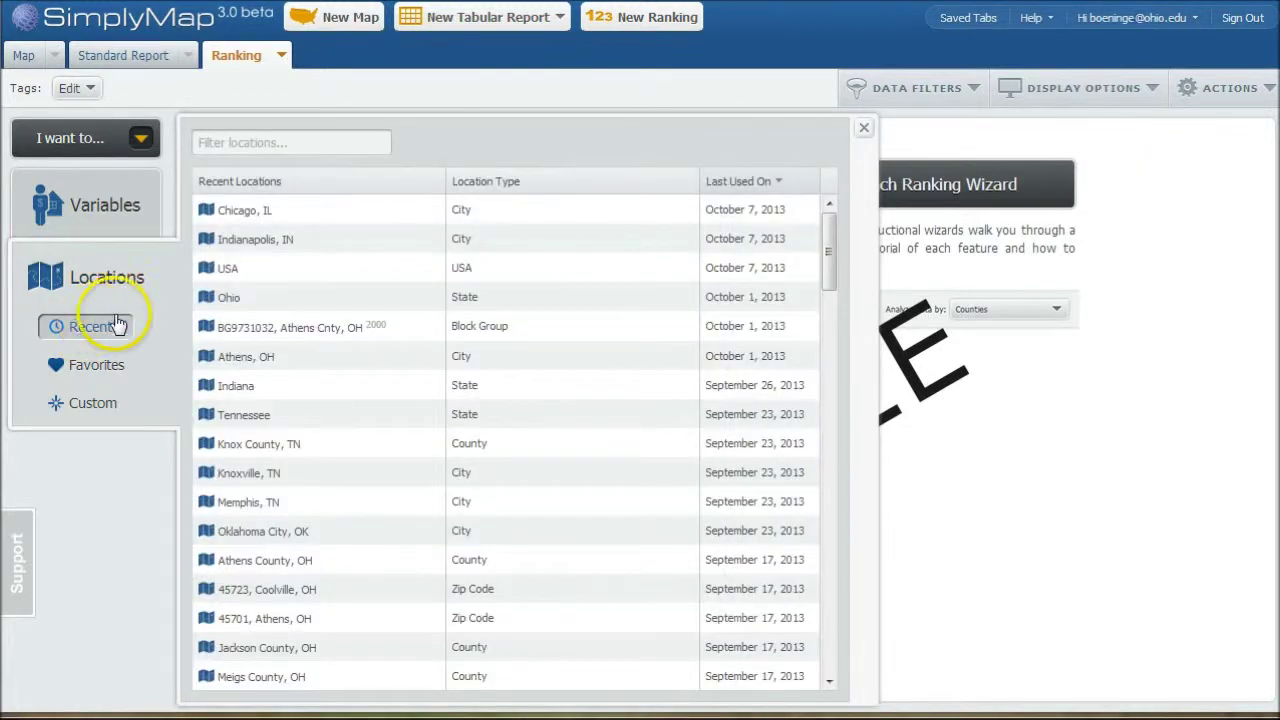
{"action": "left_click", "coordinate": [435, 237]}
{"action": "left_click", "coordinate": [435, 236]}
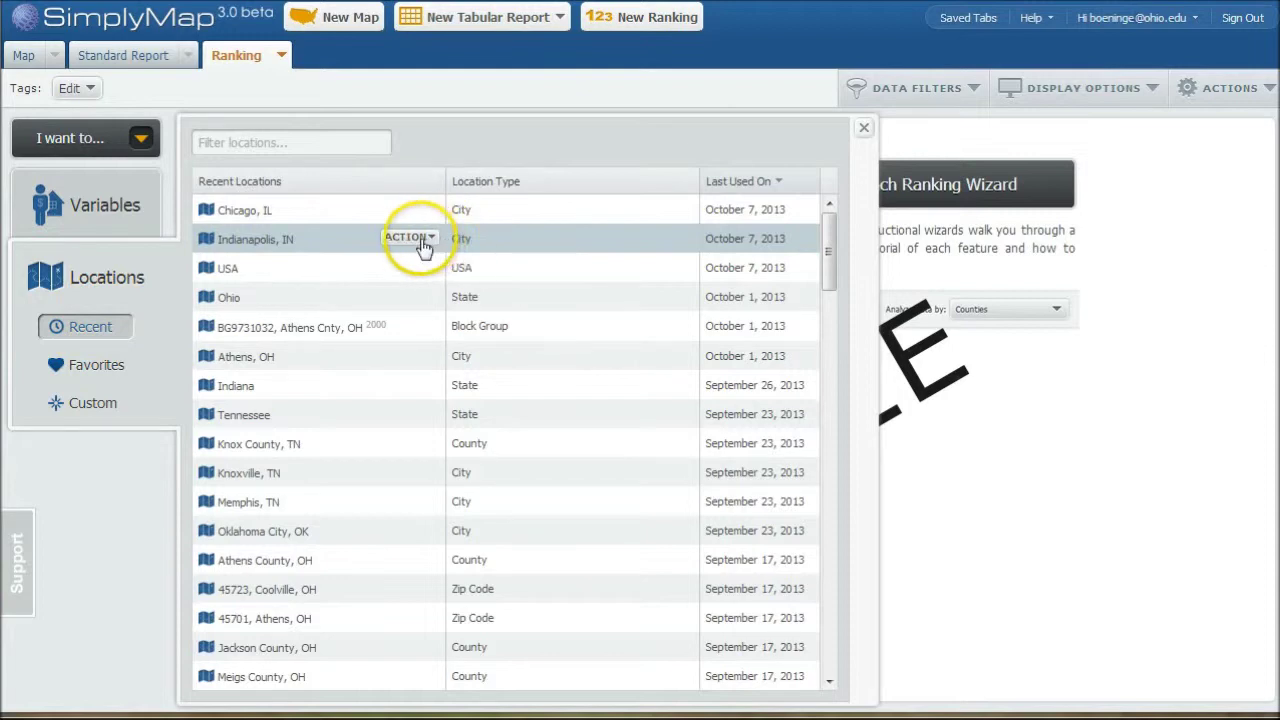
{"action": "left_click", "coordinate": [423, 245]}
{"action": "left_click", "coordinate": [420, 264]}
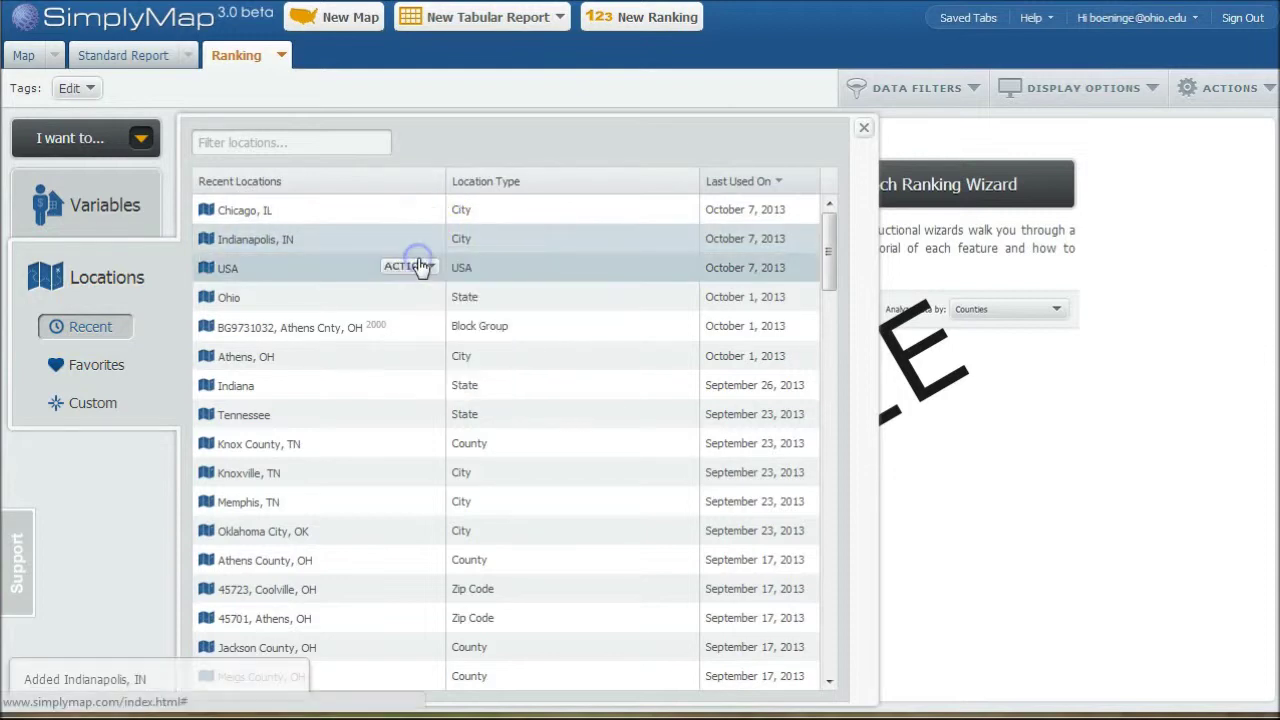
{"action": "left_click", "coordinate": [864, 127]}
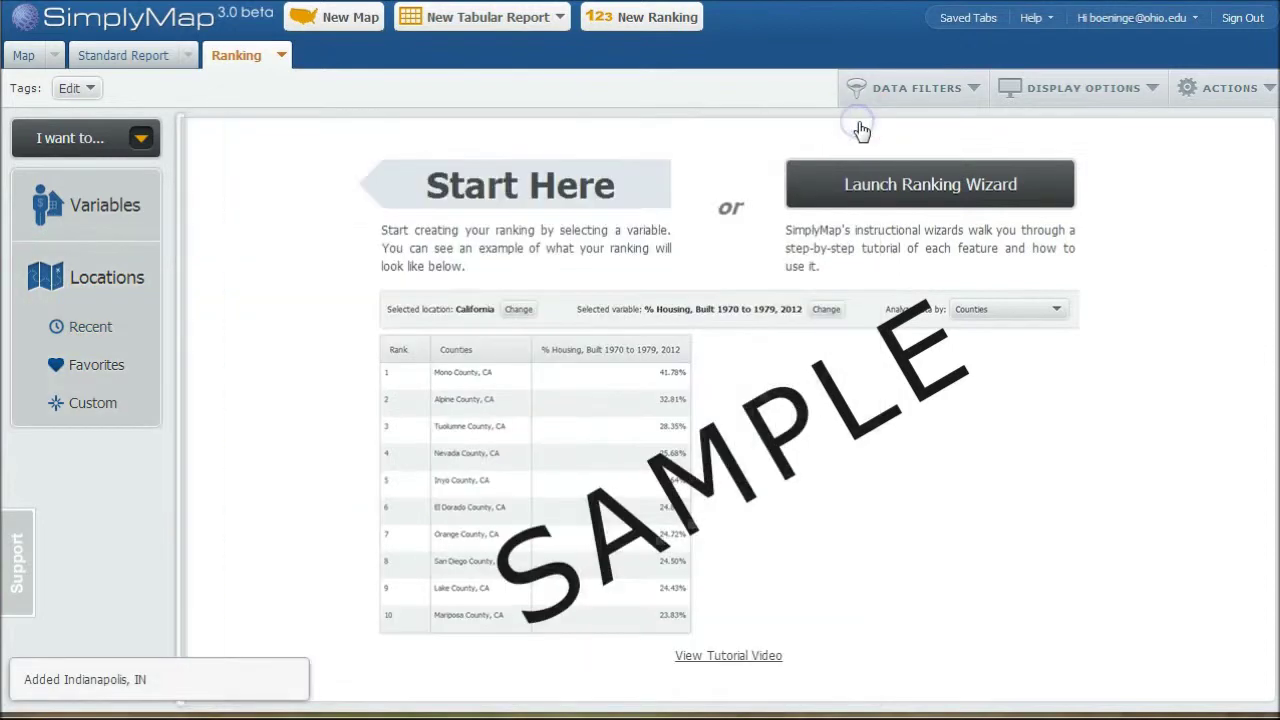
Rank by the recent variable 'TIMES A WEEK | 3 - 4, 2011' for physical fitness programs.
{"action": "left_click", "coordinate": [88, 207]}
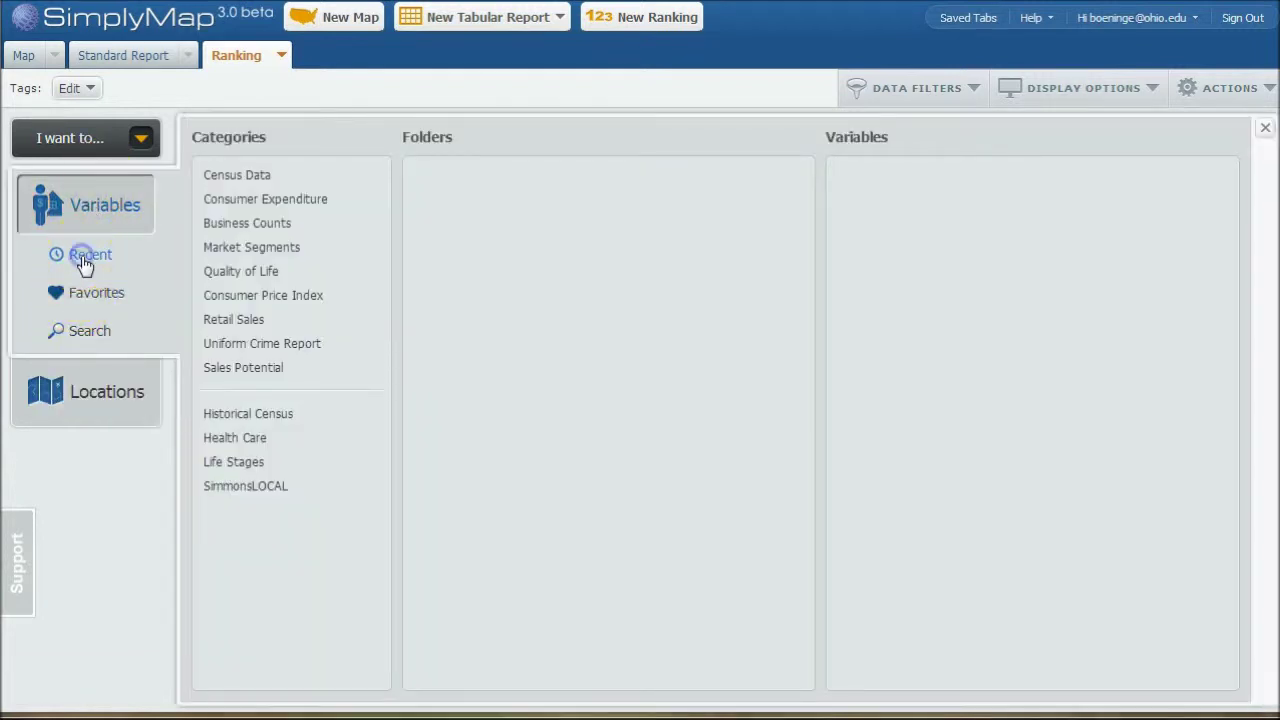
{"action": "left_click", "coordinate": [88, 256]}
{"action": "mouse_move", "coordinate": [275, 336]}
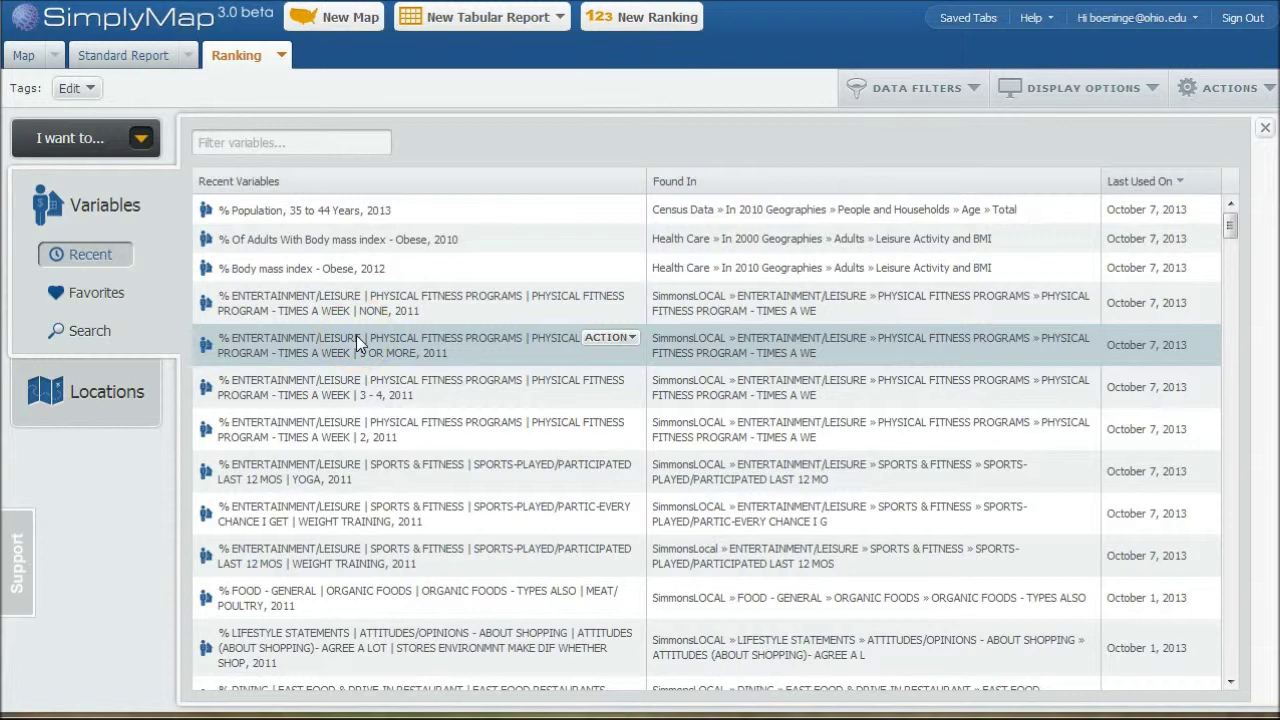
{"action": "mouse_move", "coordinate": [338, 313]}
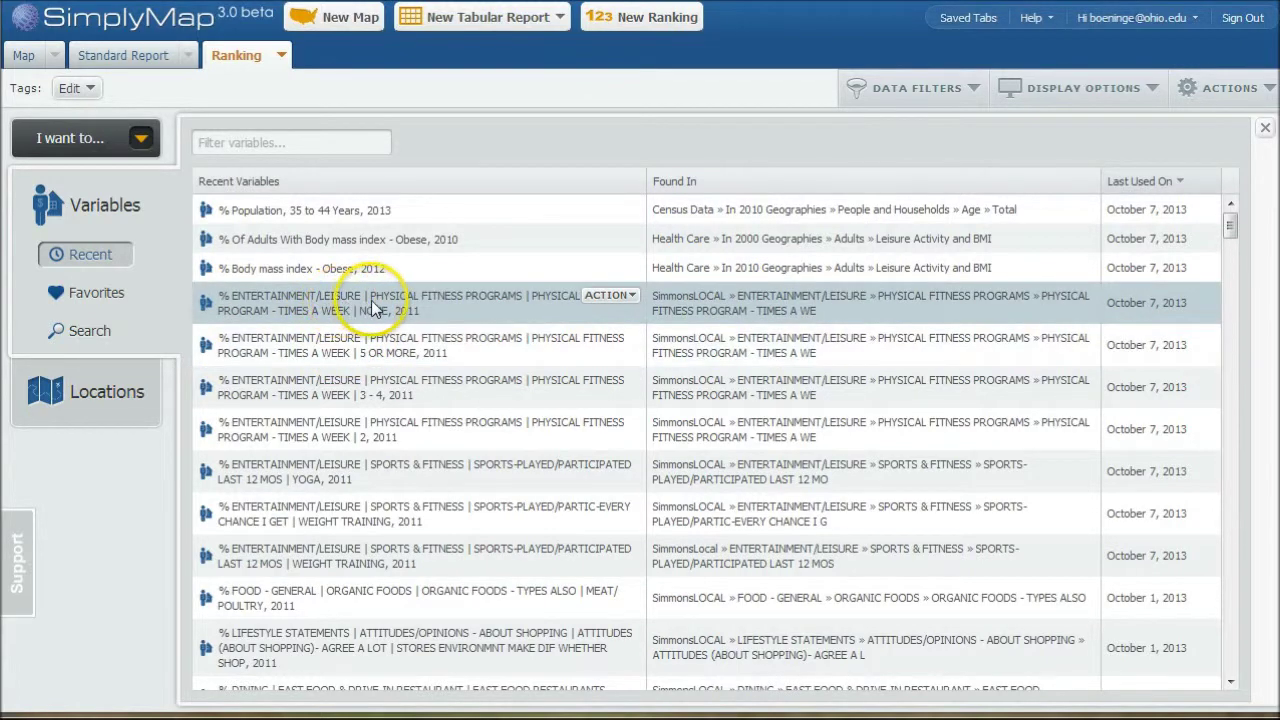
{"action": "mouse_move", "coordinate": [350, 429]}
{"action": "mouse_move", "coordinate": [484, 392]}
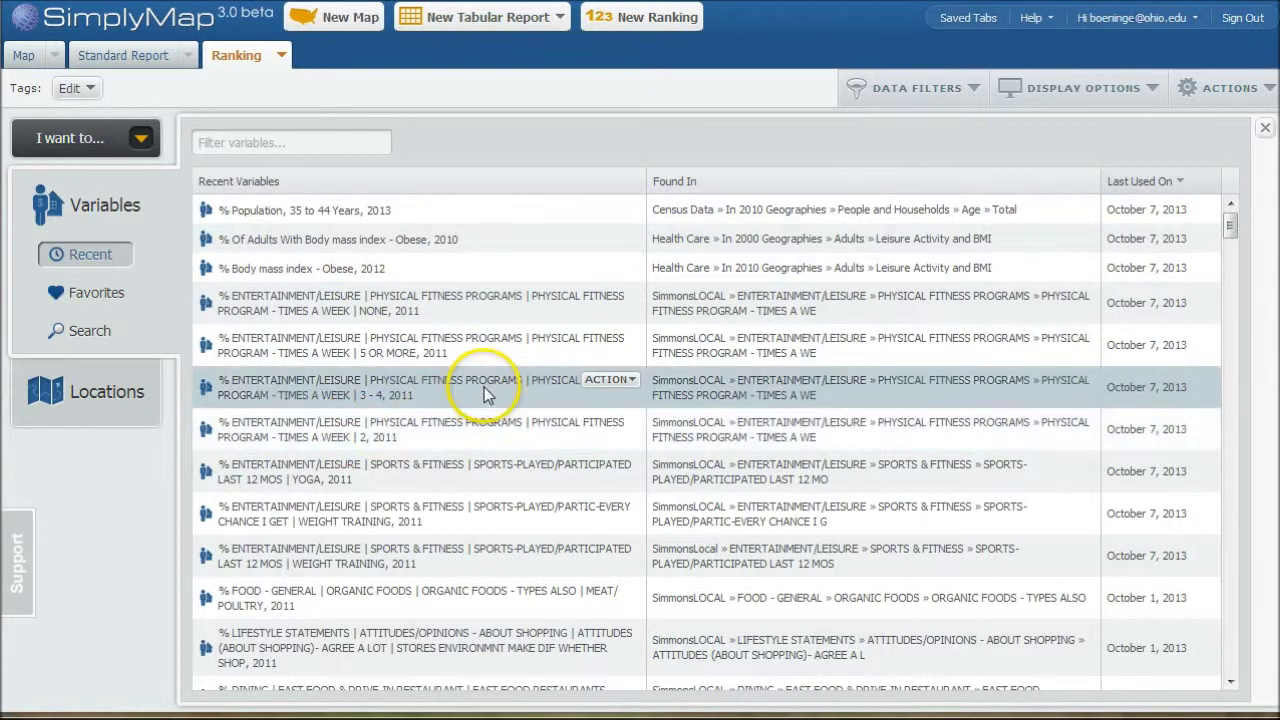
{"action": "left_click", "coordinate": [607, 380]}
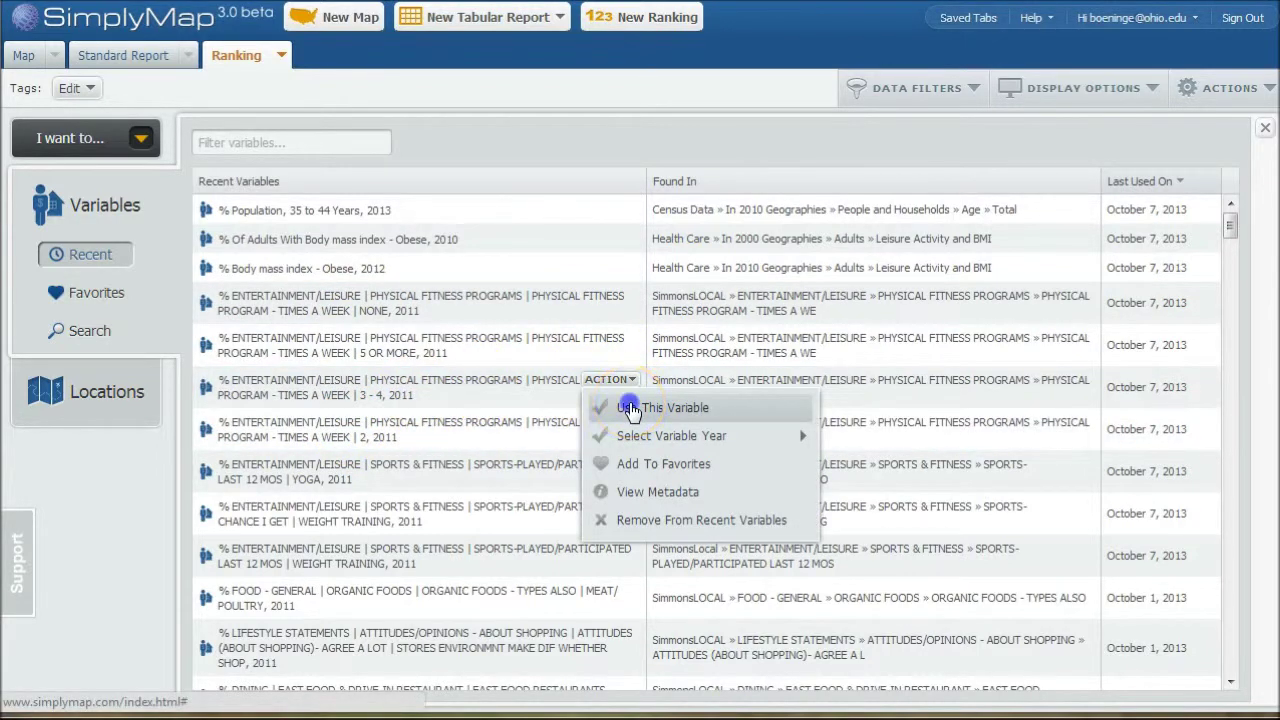
{"action": "left_click", "coordinate": [632, 408]}
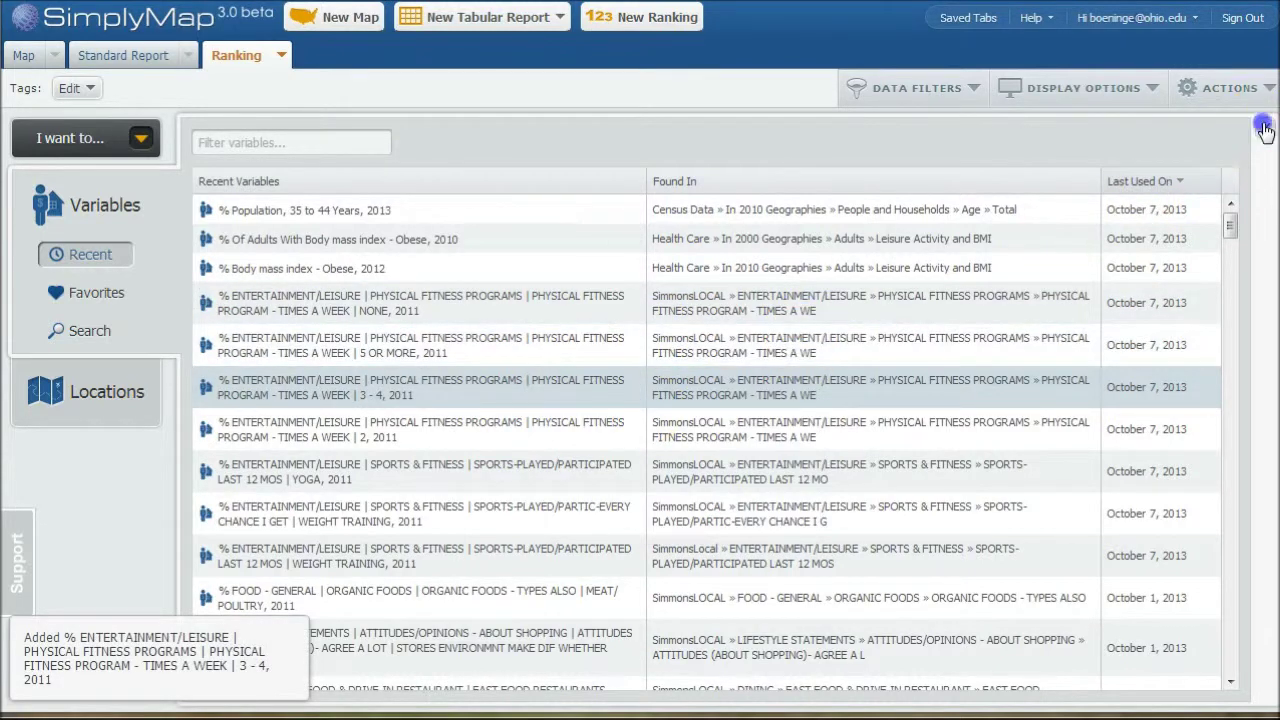
{"action": "left_click", "coordinate": [1265, 128]}
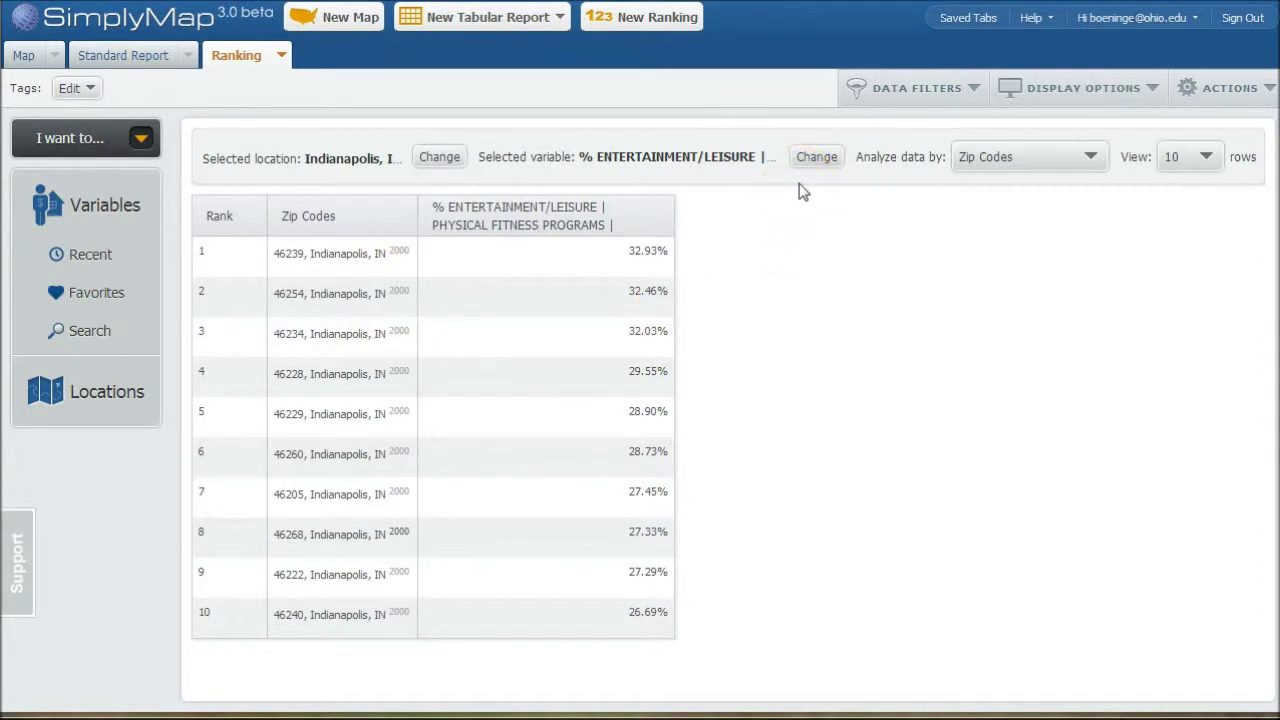
Change the Analyze data by setting from zip codes to Census Tracts.
{"action": "left_click", "coordinate": [1089, 160]}
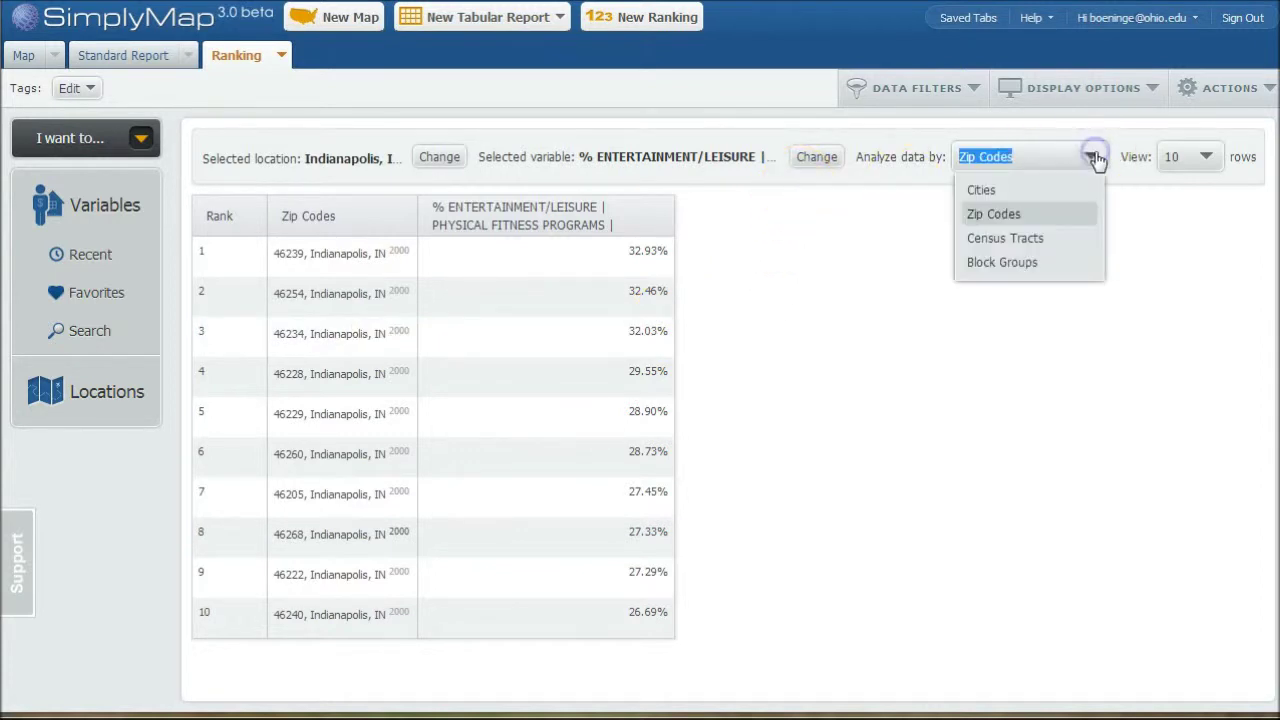
{"action": "left_click", "coordinate": [1022, 240]}
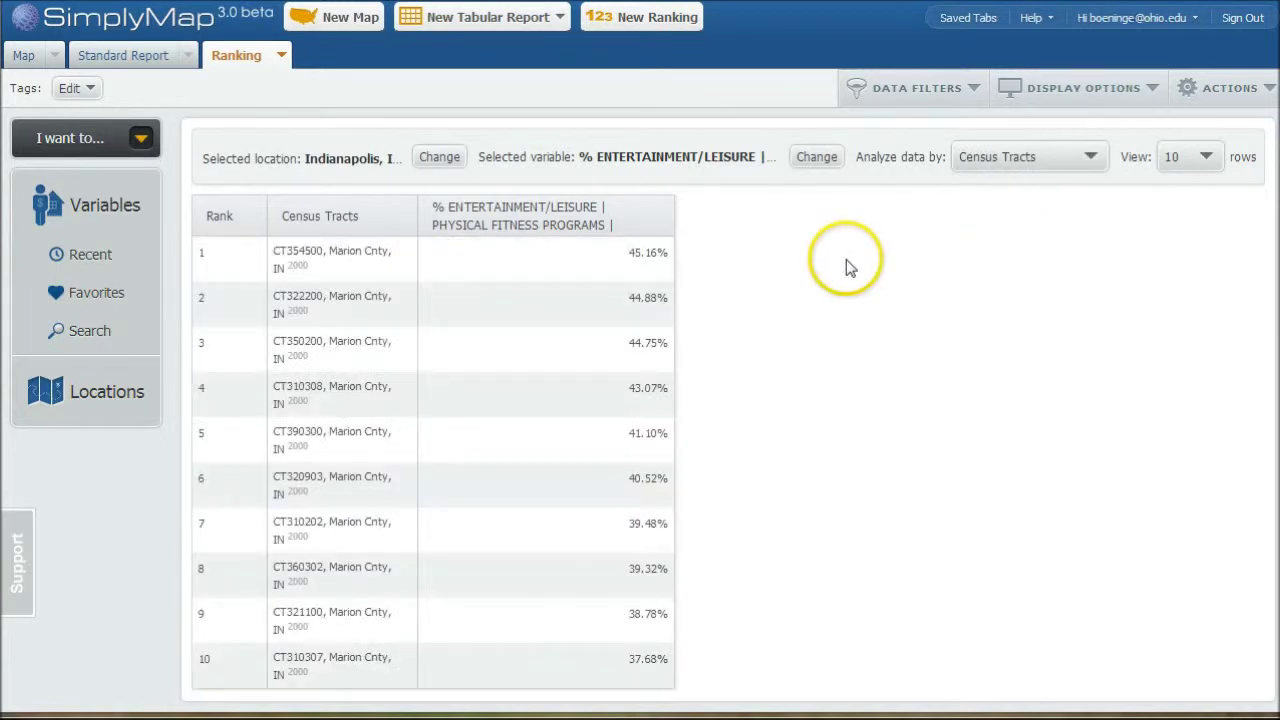
{"action": "left_click", "coordinate": [652, 410]}
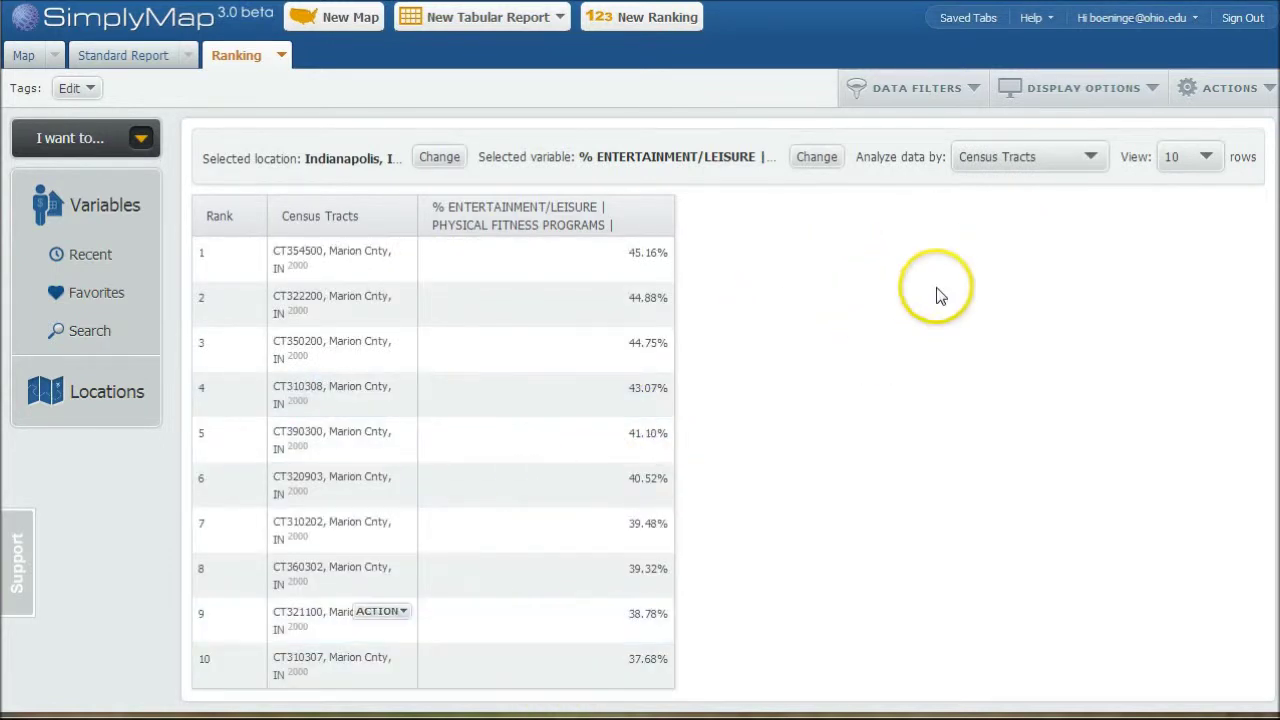
Set View rows to 50 and scroll through the census tract table and back to the top.
{"action": "left_click", "coordinate": [1205, 160]}
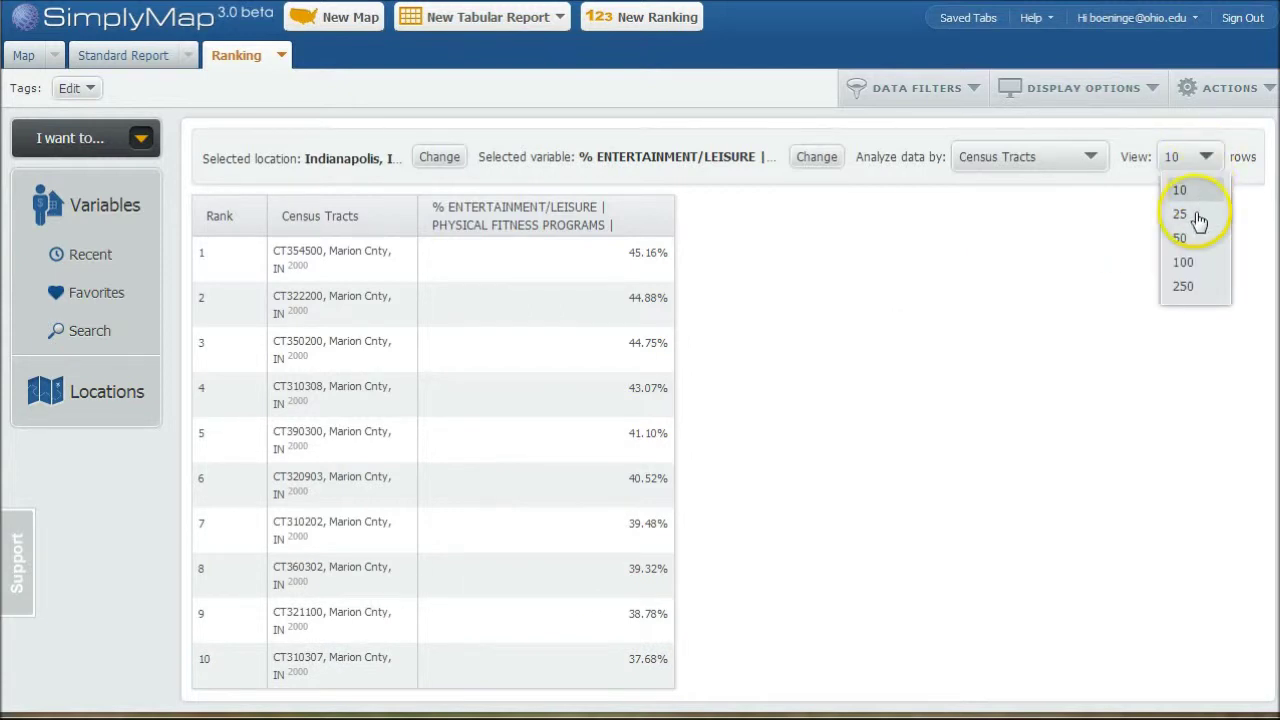
{"action": "left_click", "coordinate": [1184, 240]}
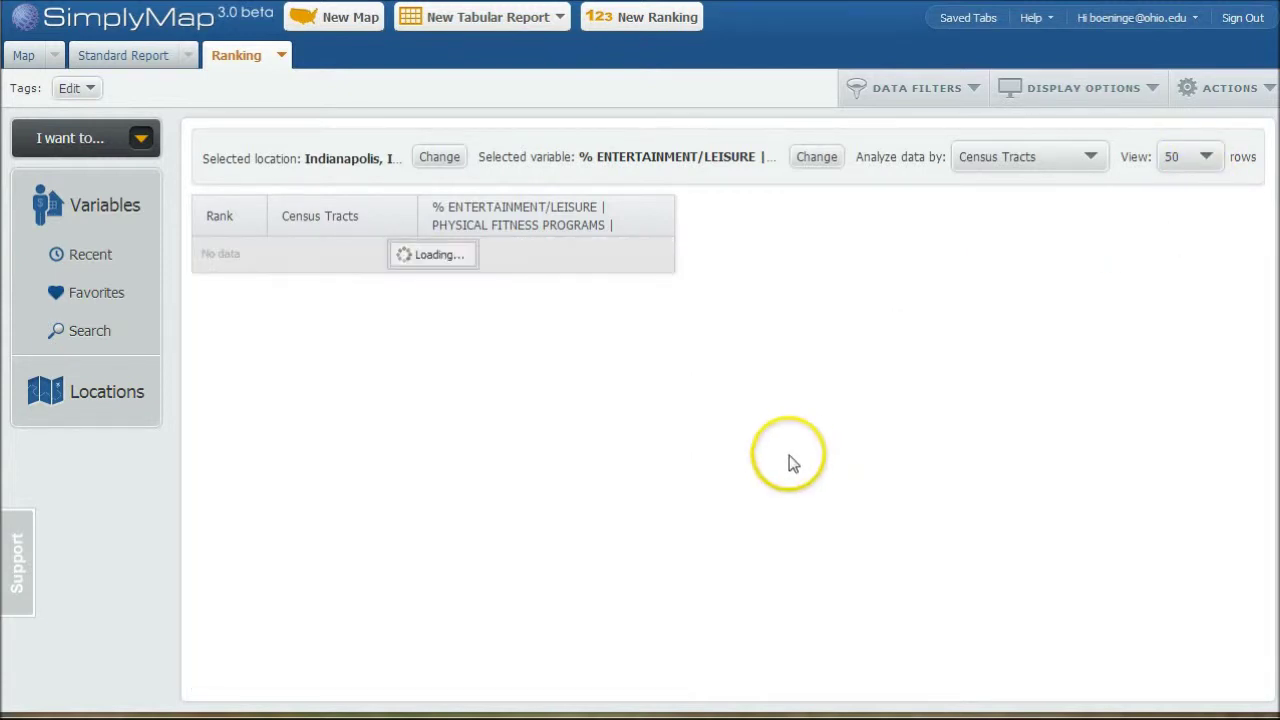
{"action": "scroll", "coordinate": [560, 410], "scroll_direction": "down", "scroll_amount": 12}
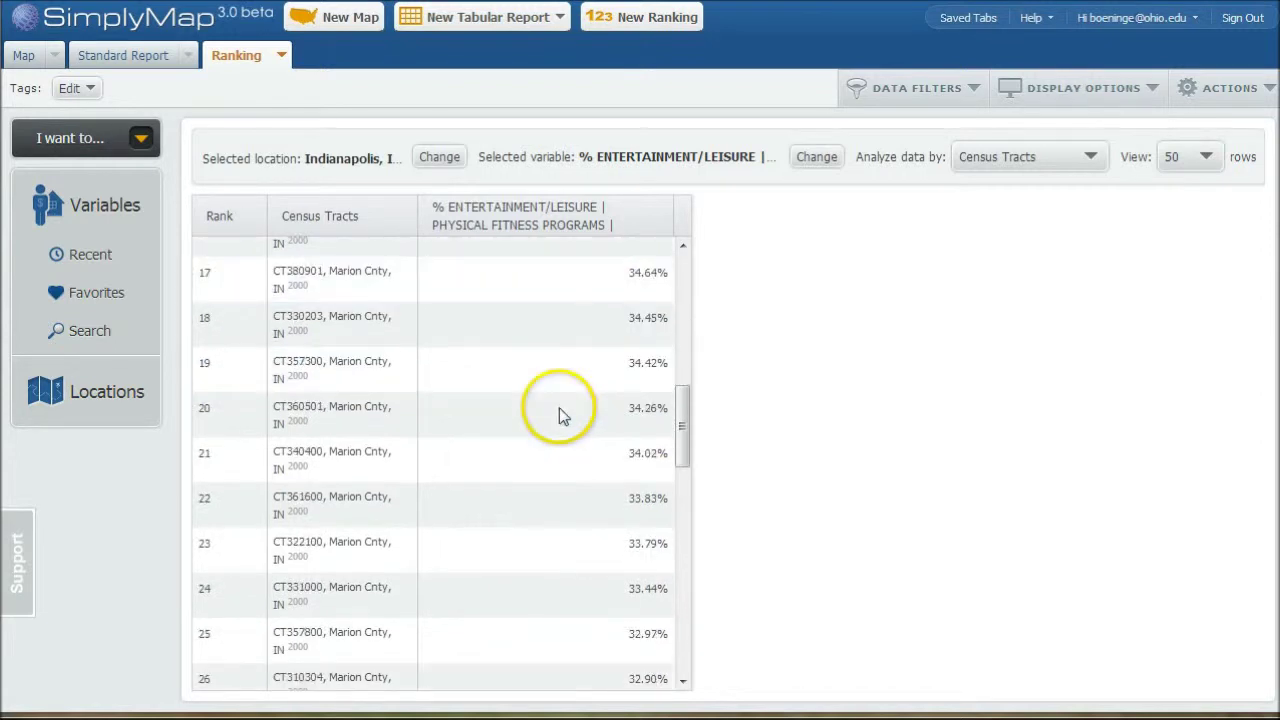
{"action": "scroll", "coordinate": [559, 408], "scroll_direction": "up", "scroll_amount": 12}
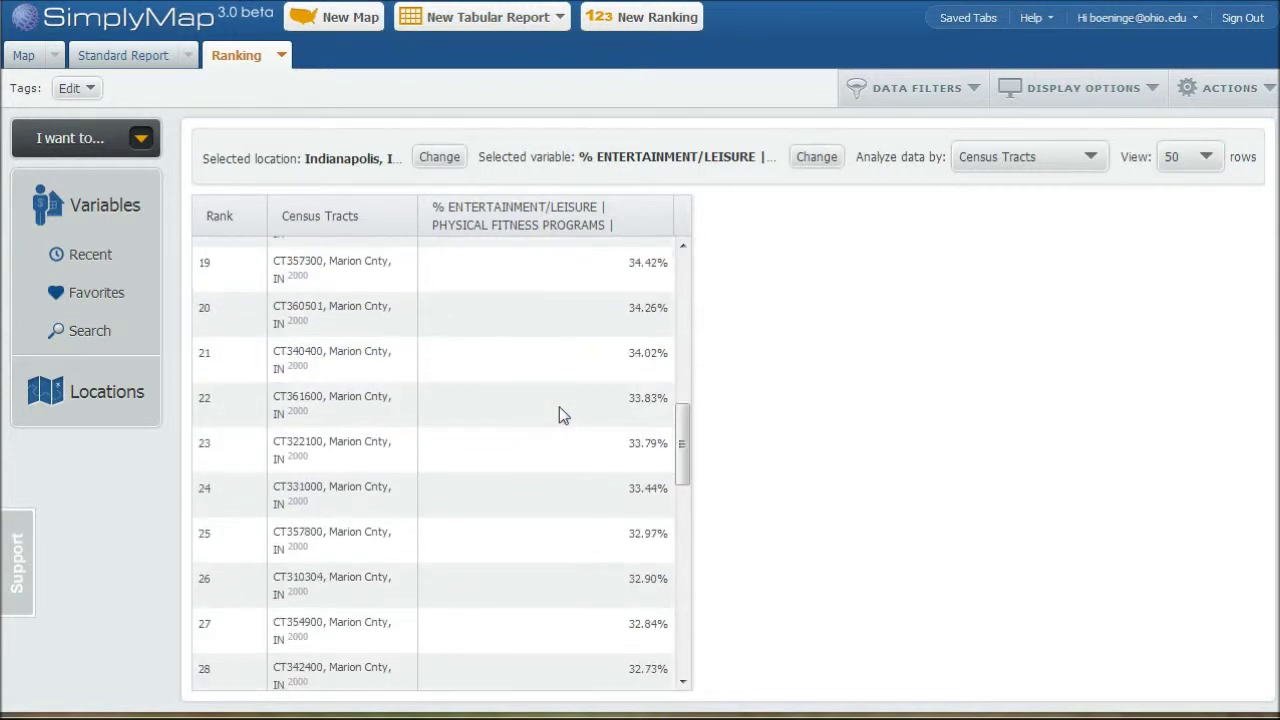
{"action": "left_click", "coordinate": [812, 307]}
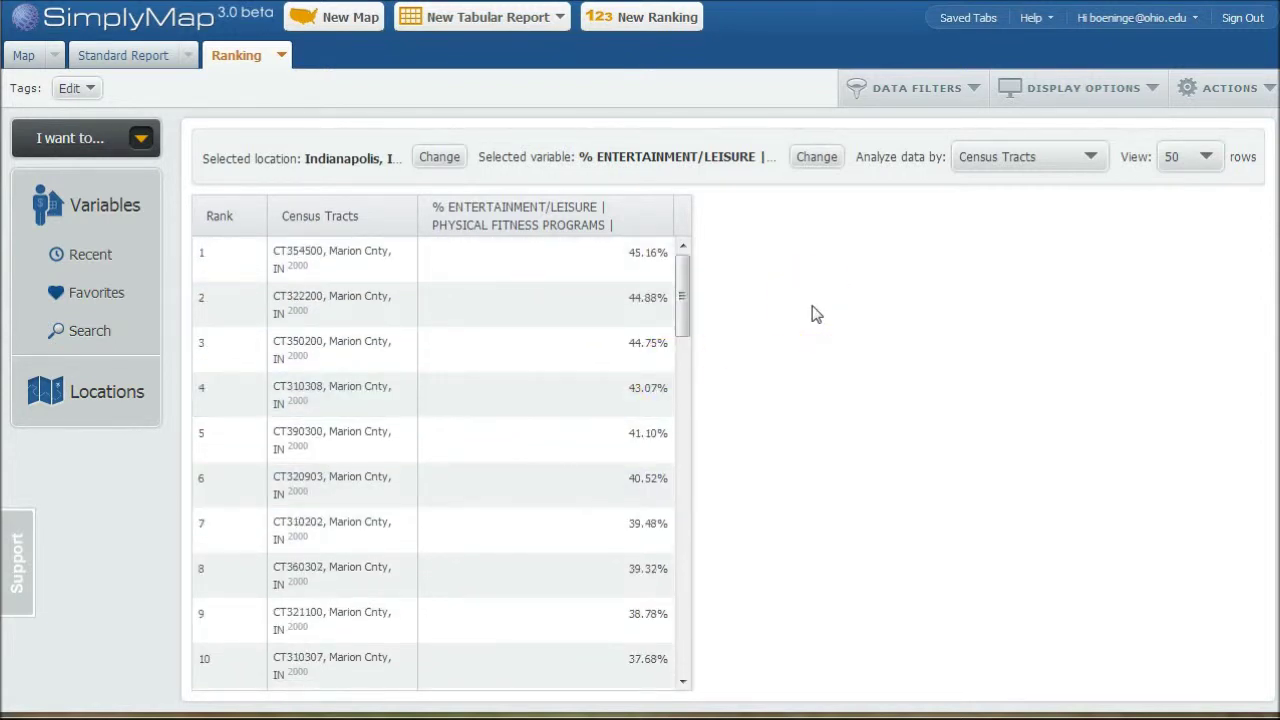